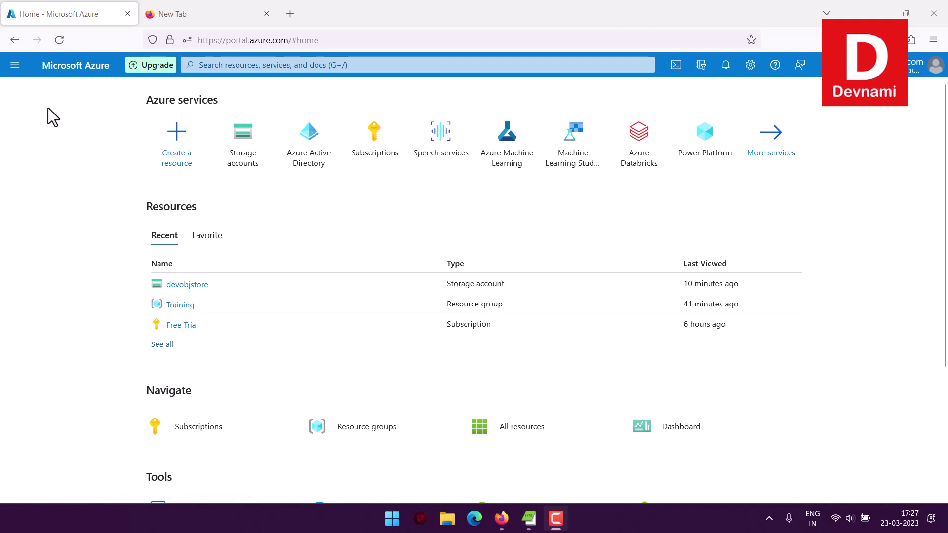
Look at the Storage category of All services and return to the portal home page.
click(15, 65)
click(43, 146)
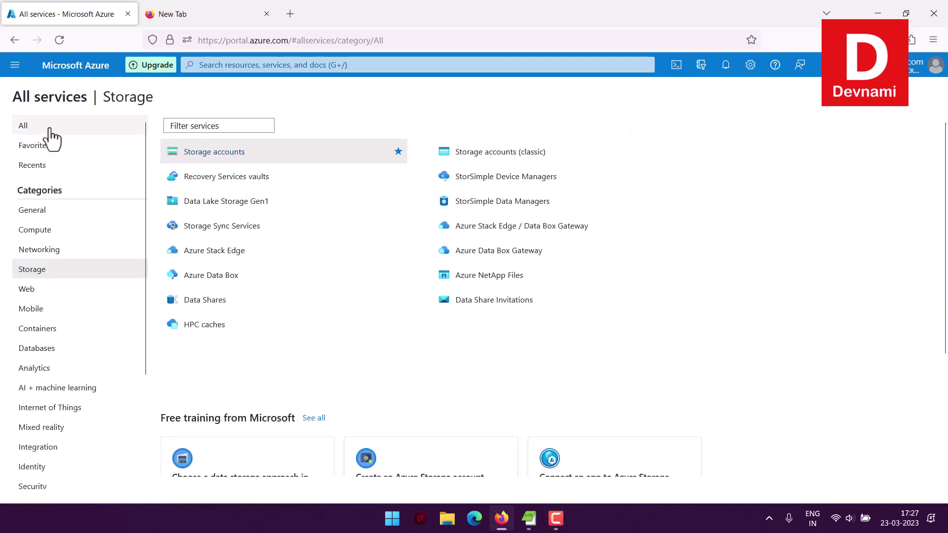
click(61, 69)
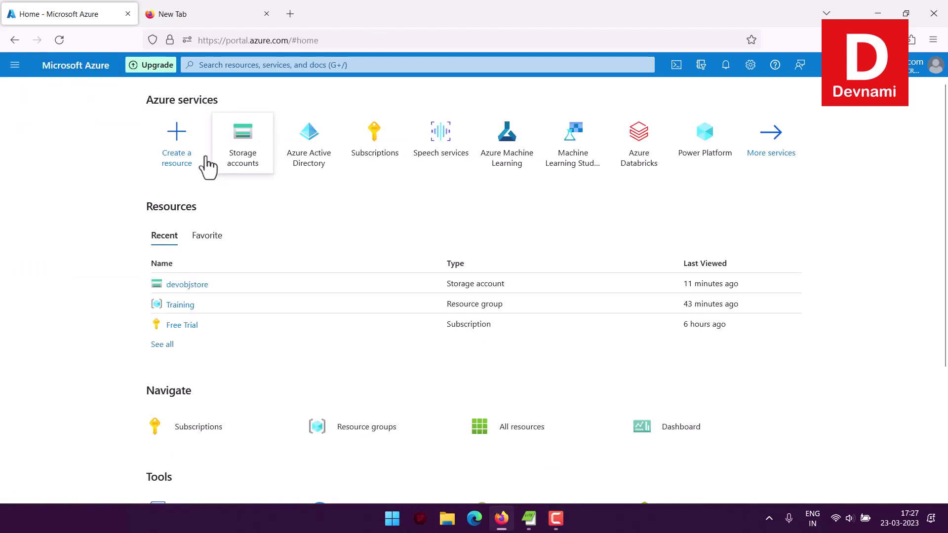
Examine the Storage category in the Create a resource catalogue and return to the home page.
click(178, 157)
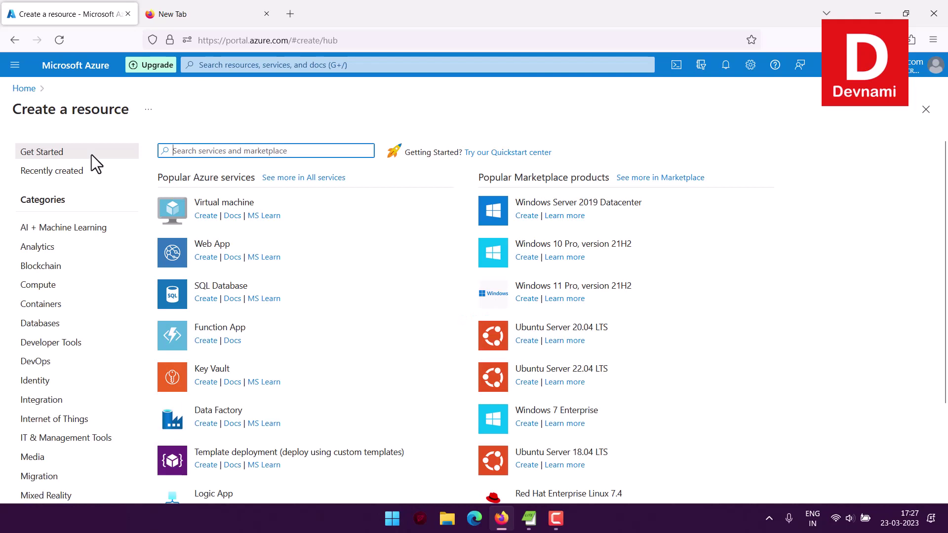
scroll(63, 296, down, 3)
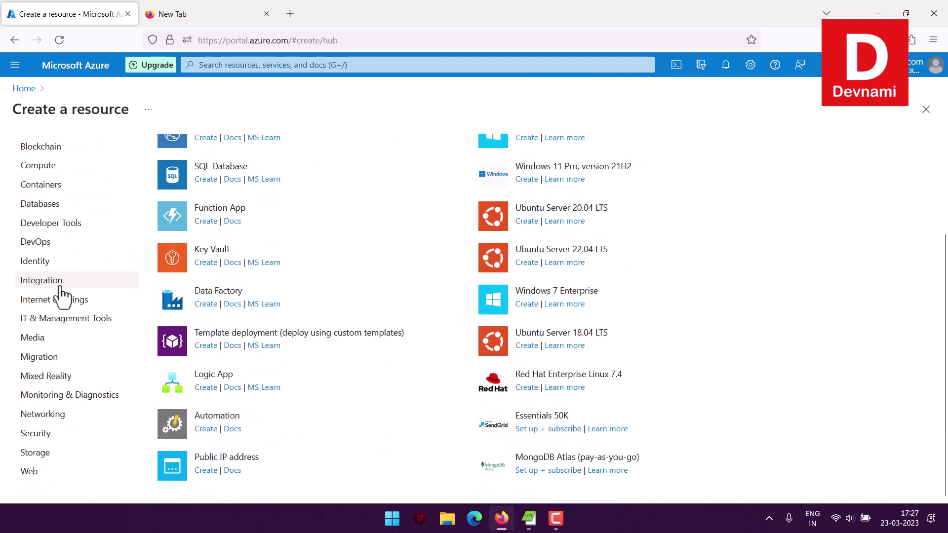
click(44, 458)
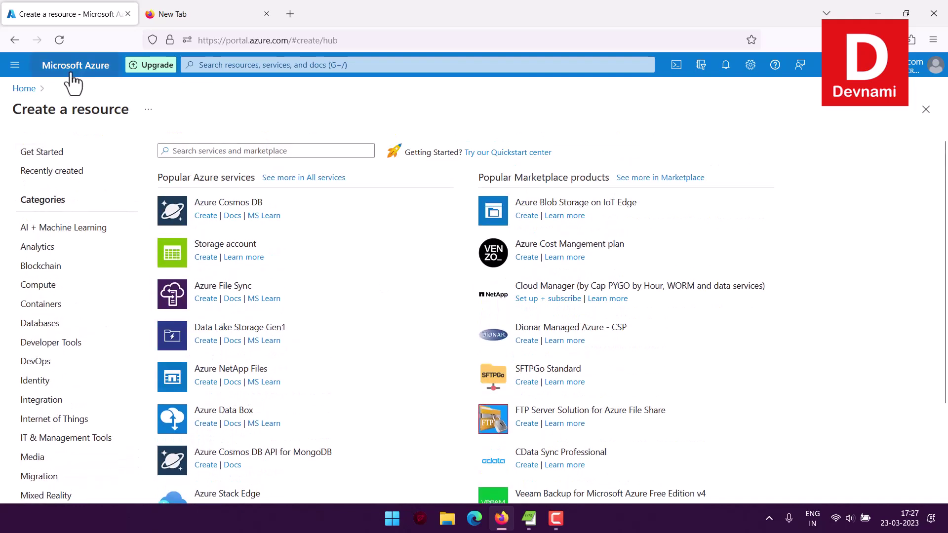
click(72, 69)
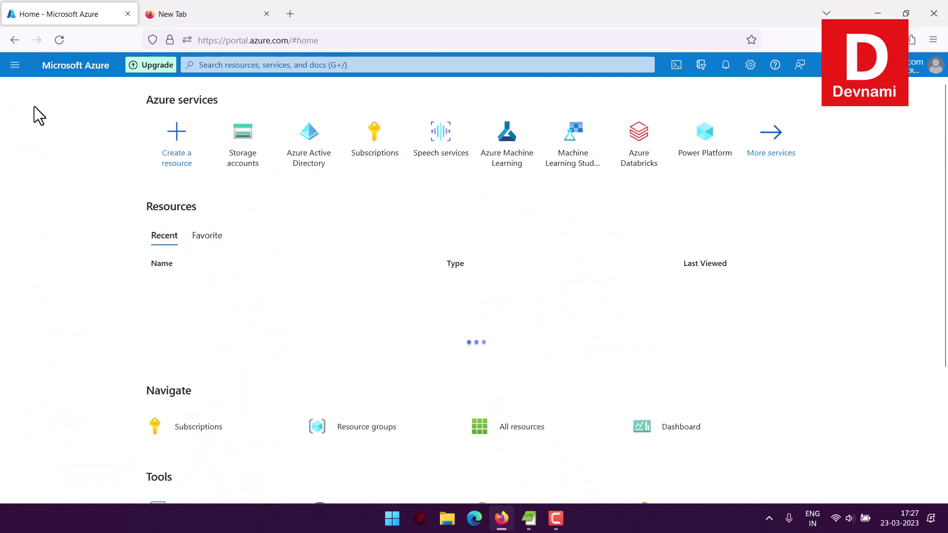
Start creating a new storage account from the storage accounts list, using the Free Trial subscription and the Training resource group.
click(244, 160)
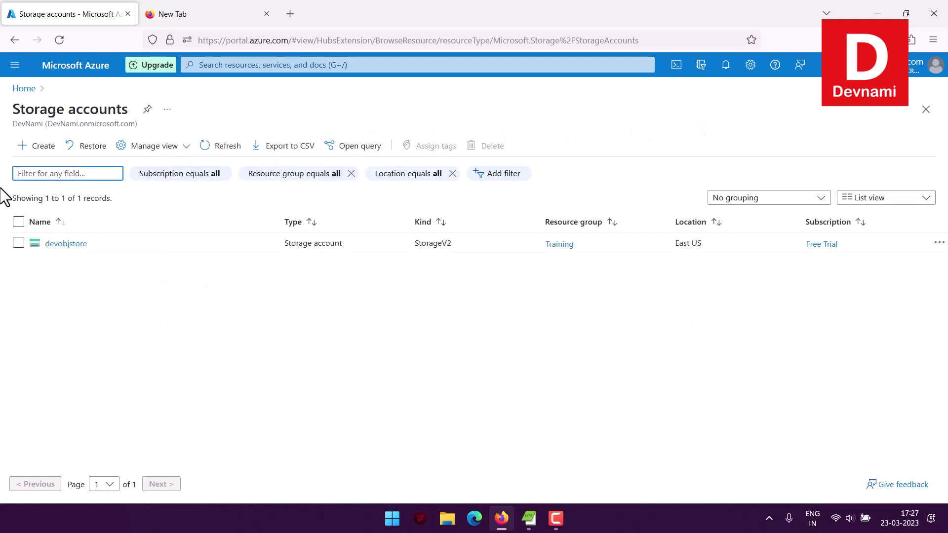
click(68, 247)
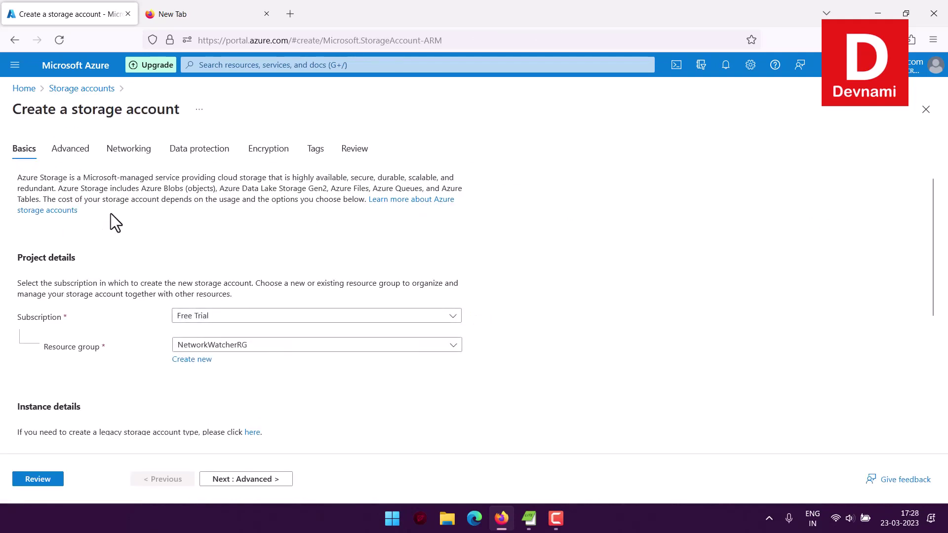
scroll(112, 213, down, 3)
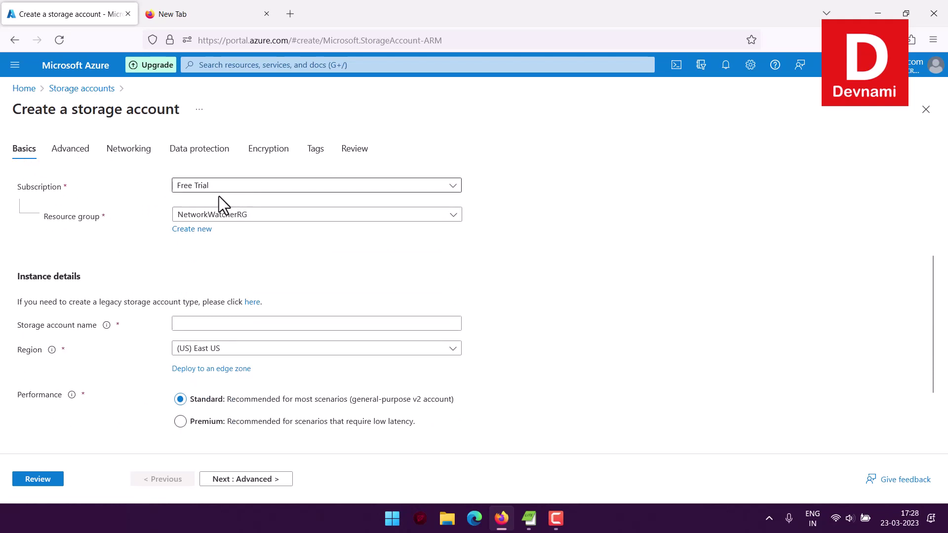
click(207, 187)
click(200, 230)
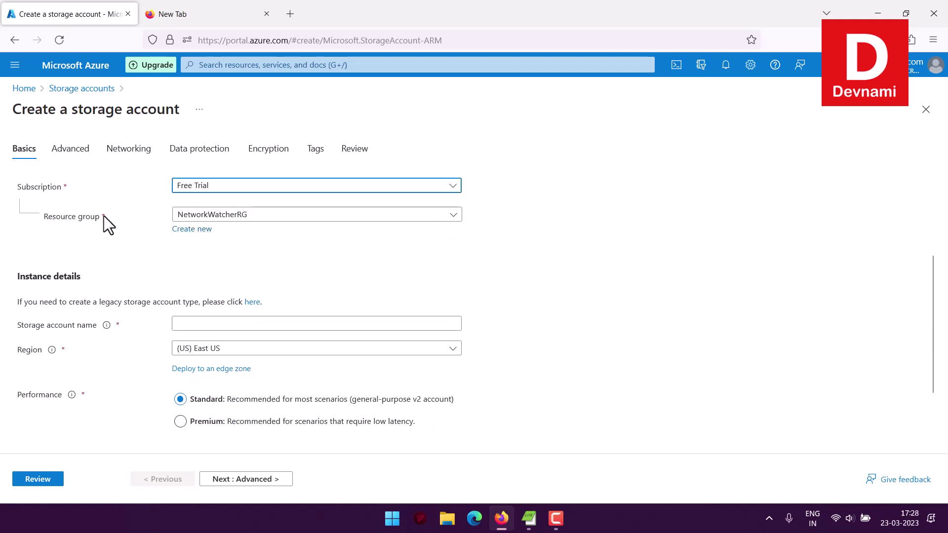
click(211, 217)
click(206, 275)
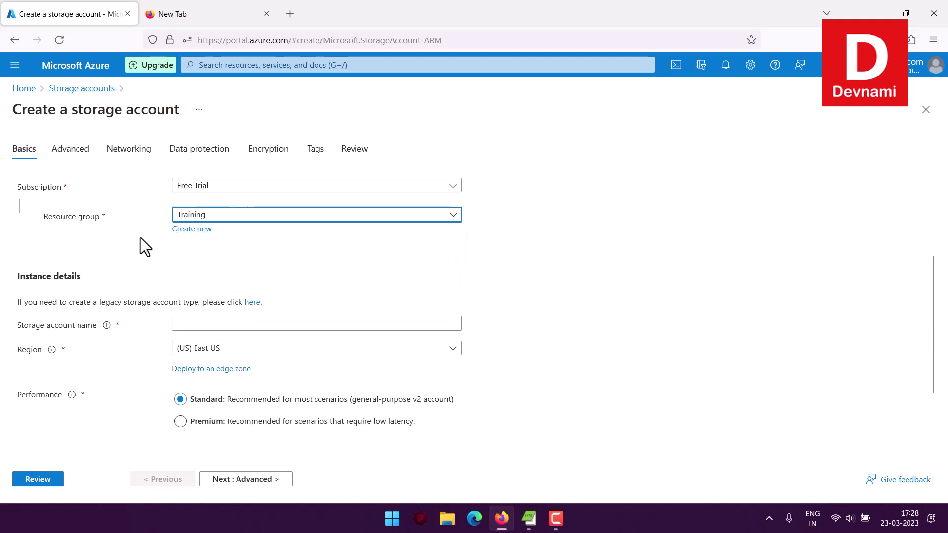
Examine the instance details of the new storage account, including the name, performance and redundancy options.
scroll(149, 252, down, 2)
click(176, 265)
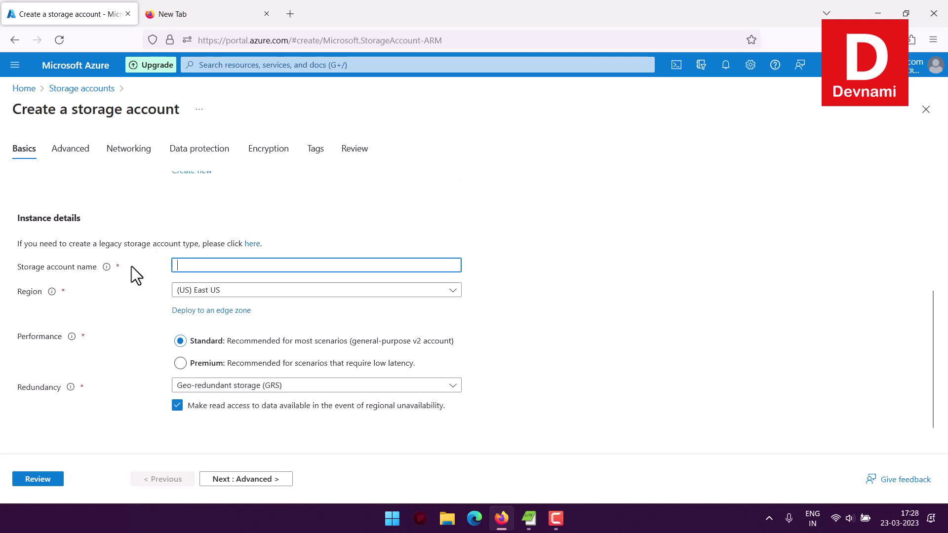
scroll(172, 279, down, 1)
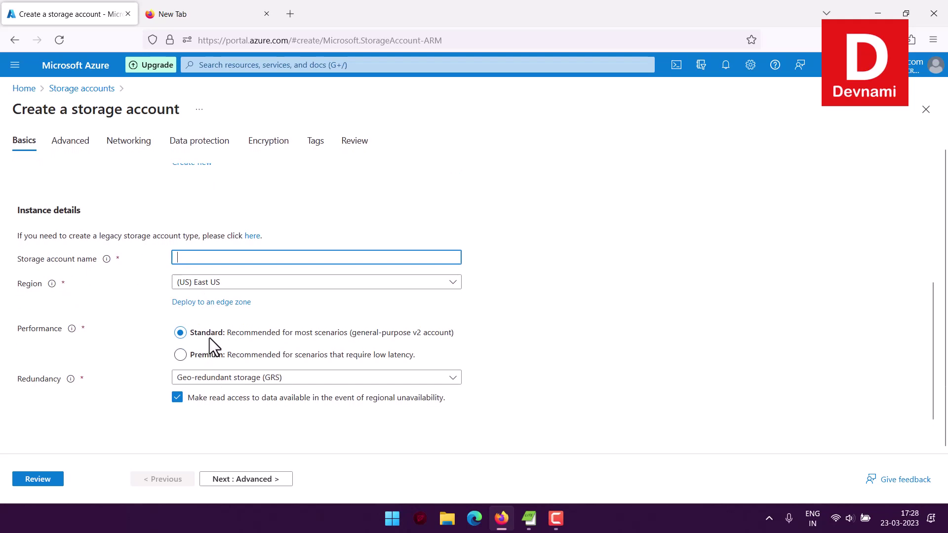
click(212, 381)
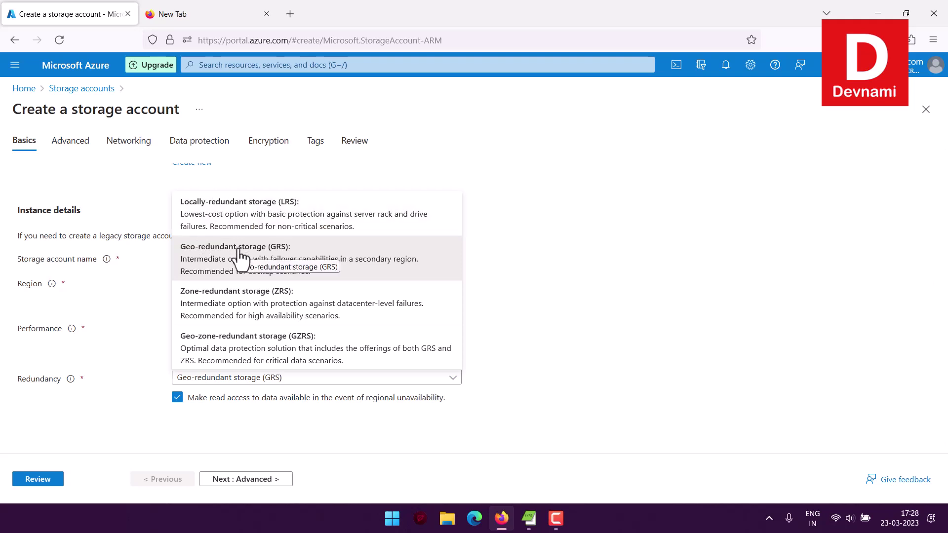
click(119, 337)
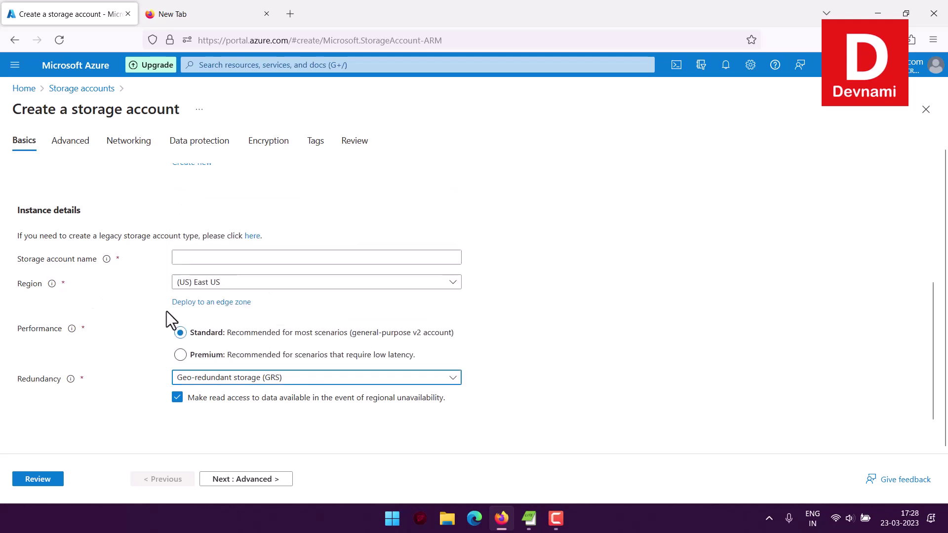
Examine the advanced security settings, including public access on containers, minimum TLS version and permitted scope for copy operations.
click(275, 480)
scroll(279, 324, down, 2)
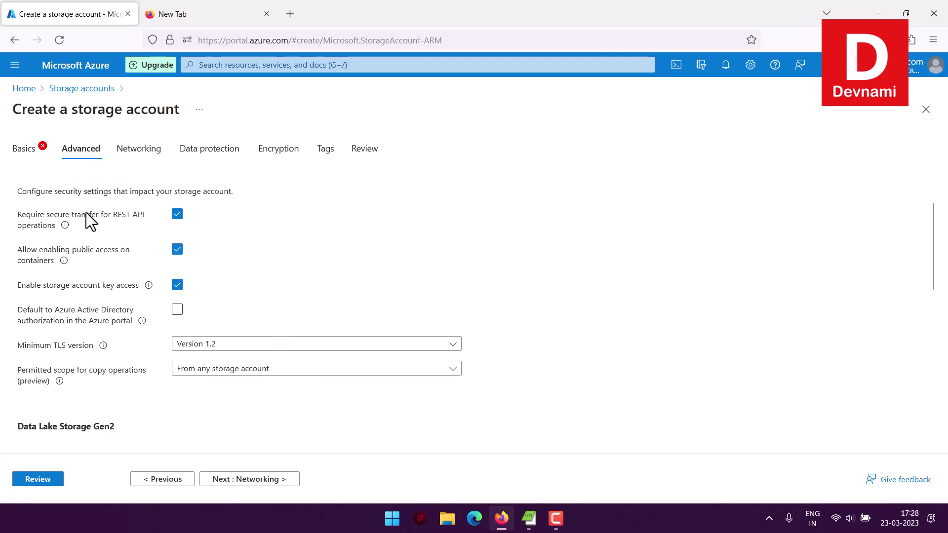
drag(90, 250, 101, 261)
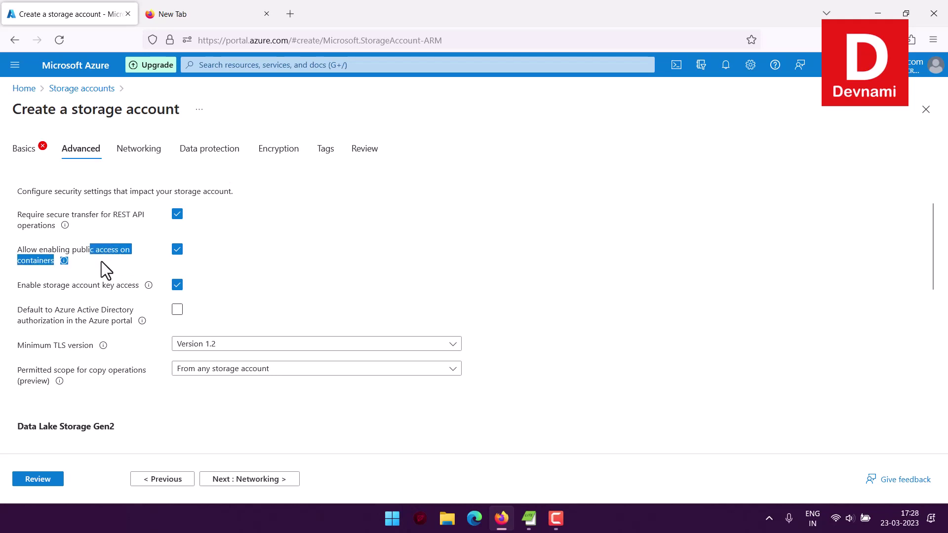
click(102, 259)
triple_click(85, 256)
click(96, 266)
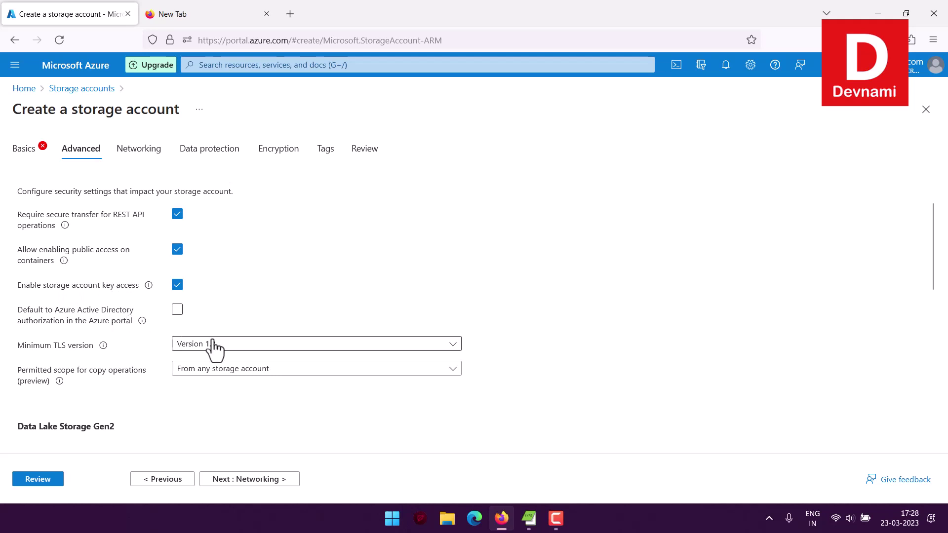
drag(25, 374, 90, 384)
click(97, 385)
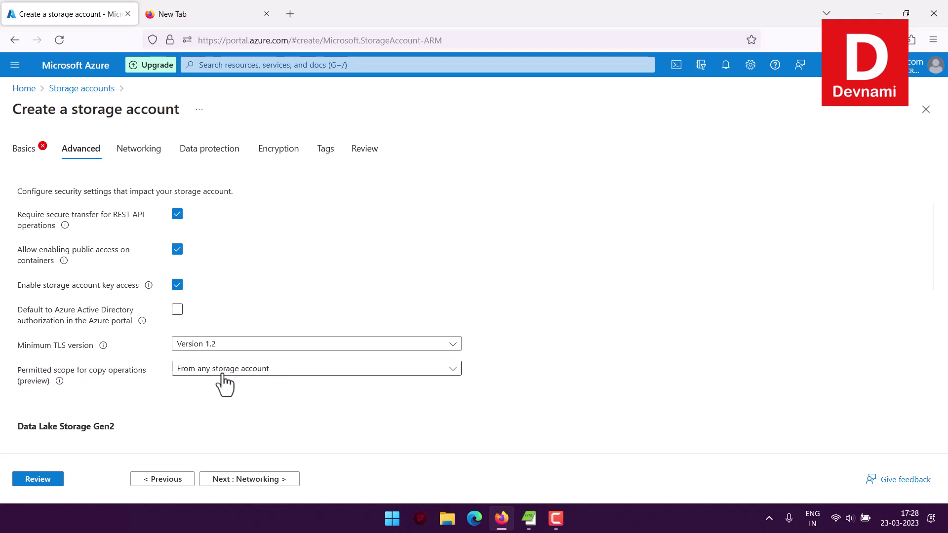
Examine the Data Lake Storage Gen2 and Blob storage options in the advanced settings.
scroll(132, 332, down, 4)
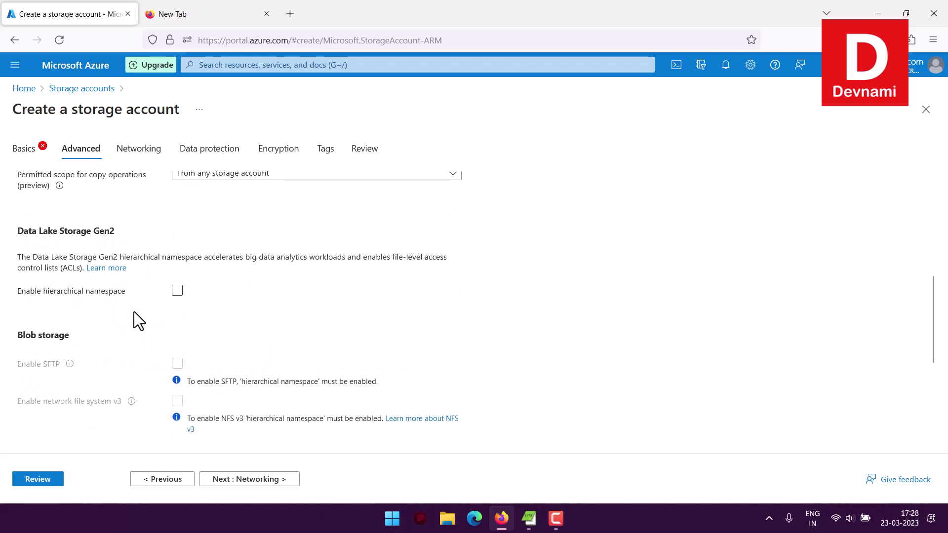
drag(76, 242, 106, 232)
click(119, 233)
scroll(149, 280, down, 3)
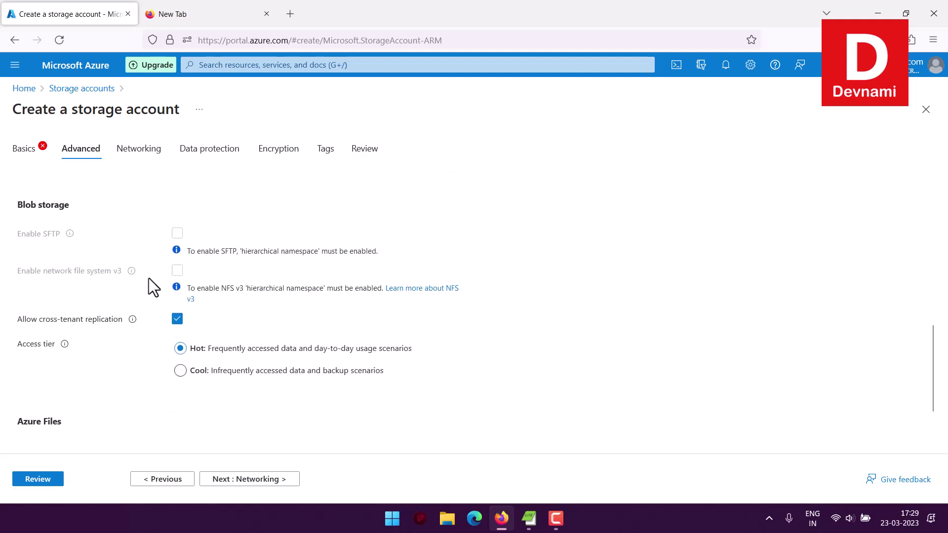
scroll(126, 259, down, 1)
scroll(124, 339, up, 10)
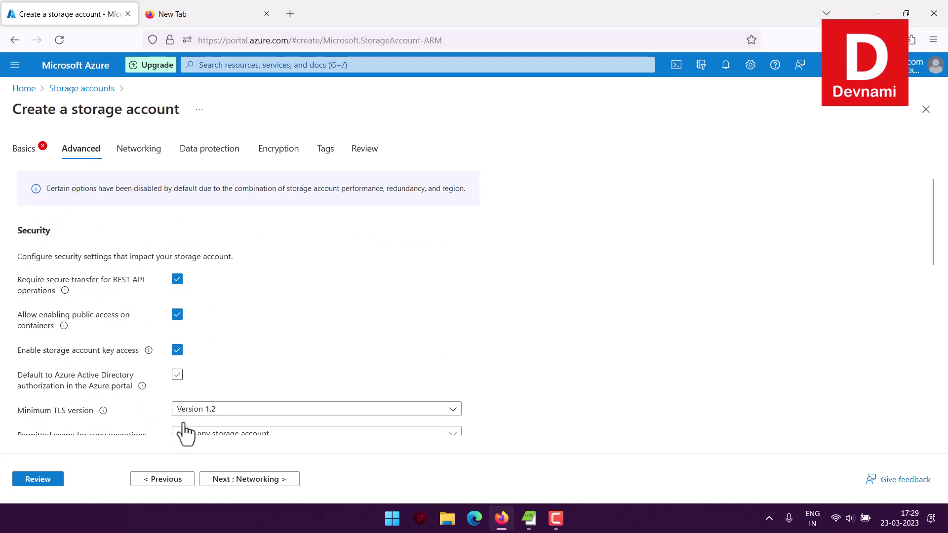
Examine the network access and routing options, and the recovery, tracking and access control settings for data protection.
click(251, 480)
scroll(129, 297, down, 2)
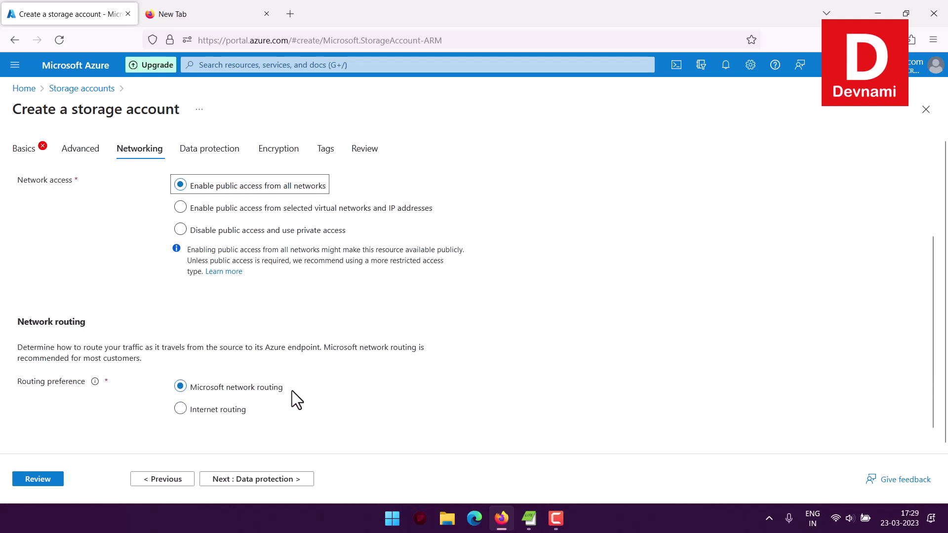
click(250, 480)
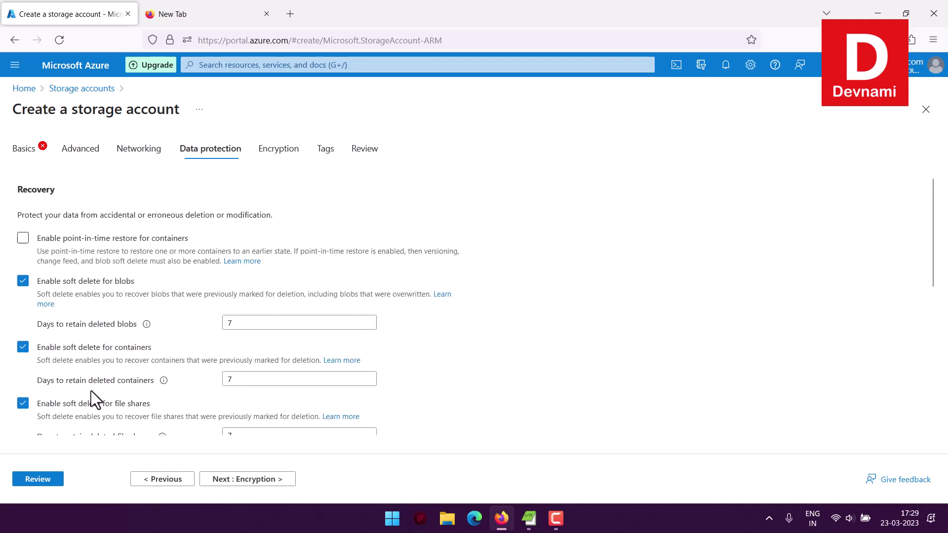
scroll(123, 341, down, 5)
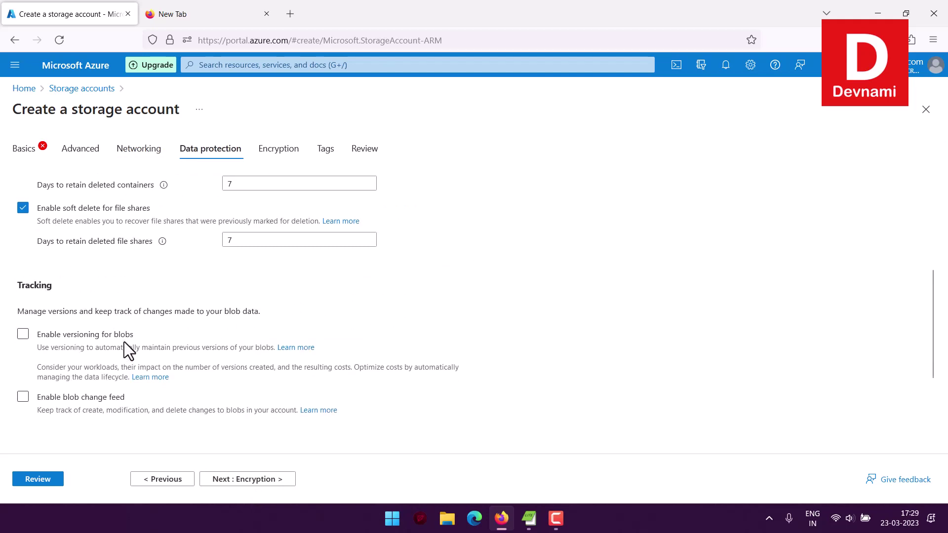
scroll(123, 340, up, 5)
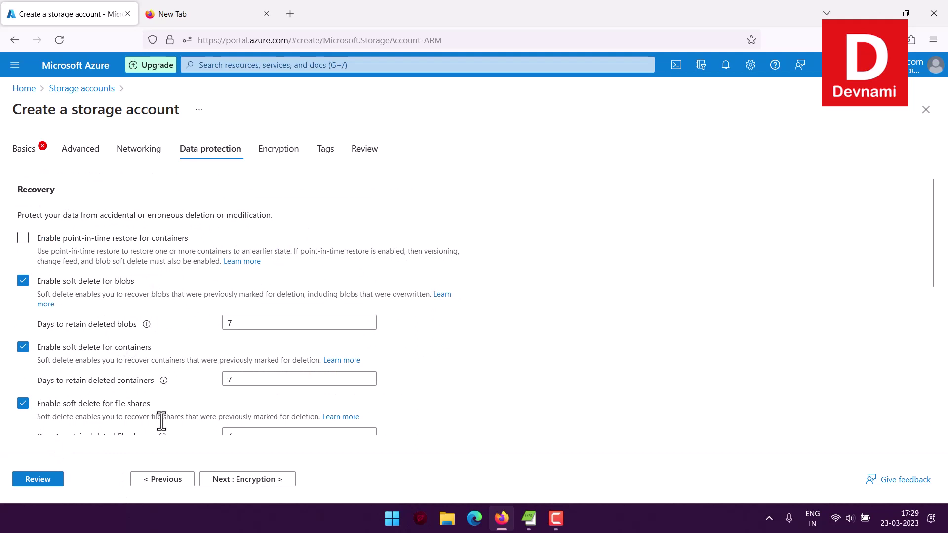
scroll(159, 421, down, 3)
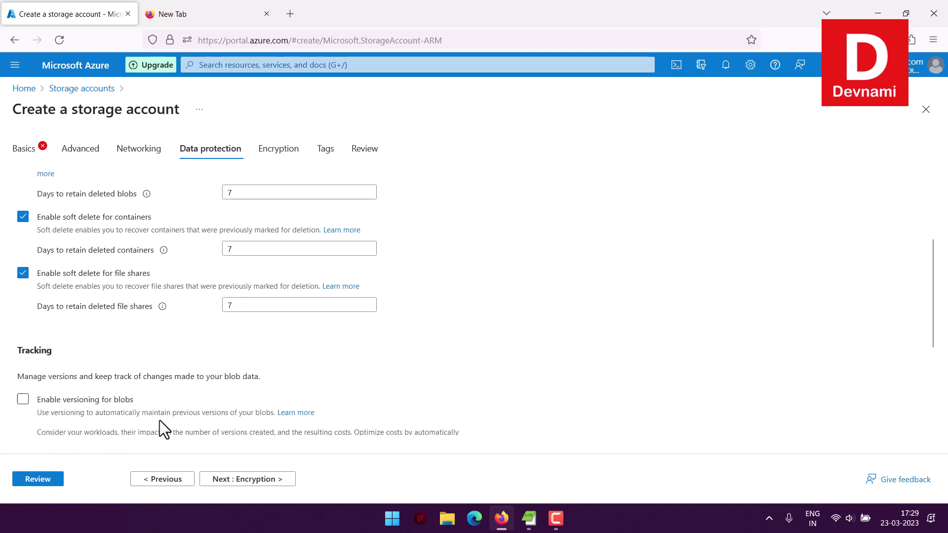
scroll(159, 420, down, 3)
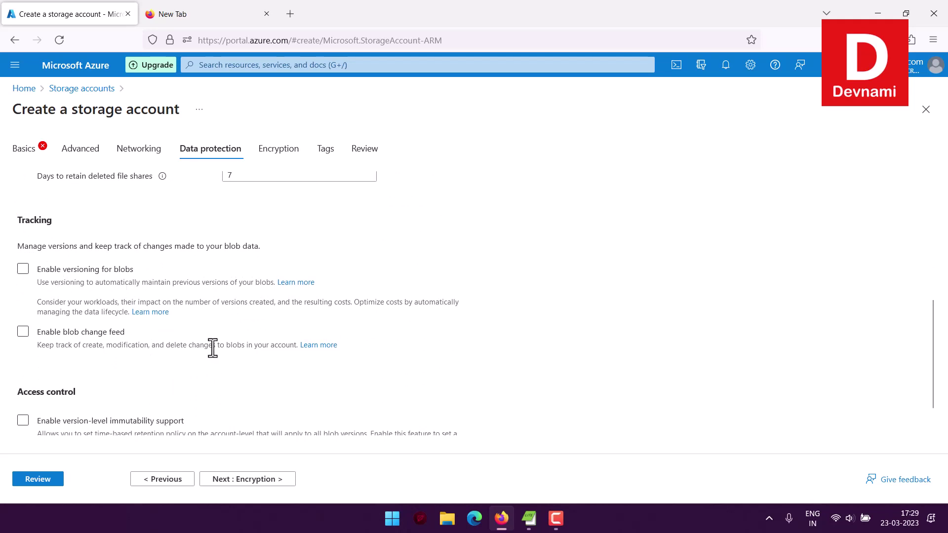
scroll(212, 346, down, 1)
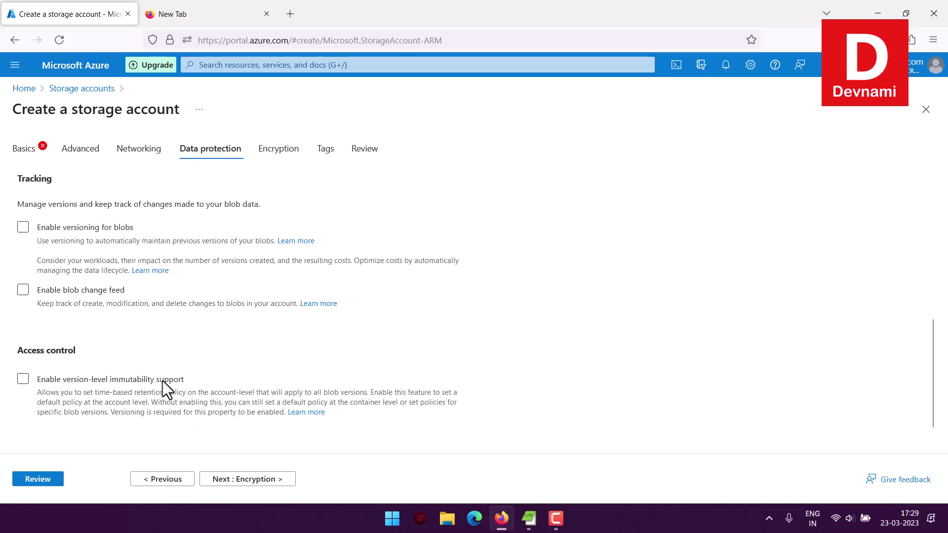
Set customer-managed key support in the encryption settings to all service types (blobs, files, tables, and queues) and continue to the tags.
click(261, 481)
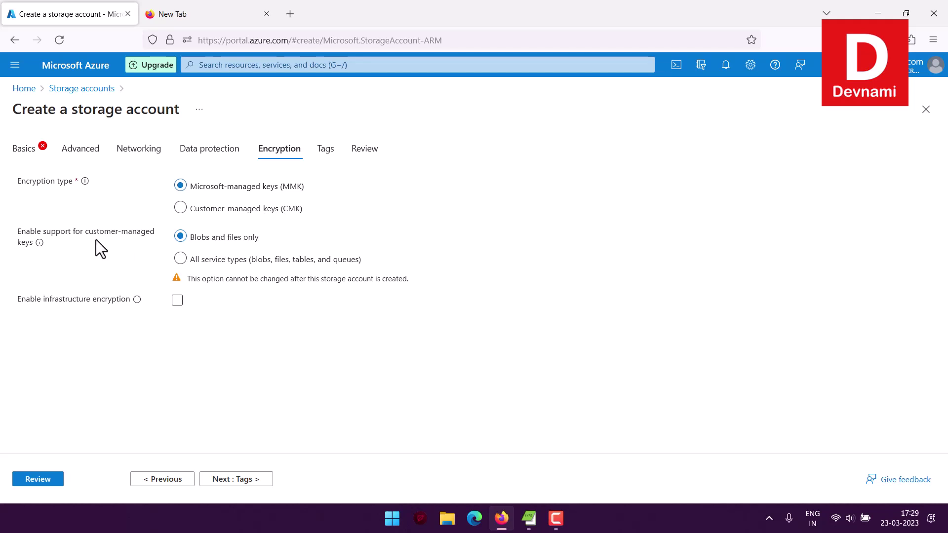
click(180, 259)
click(250, 483)
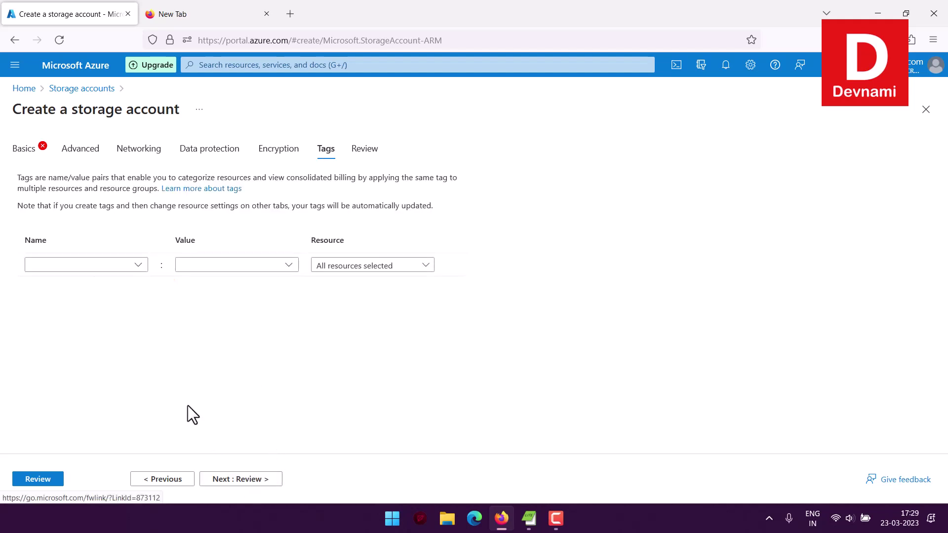
Look at the tag name and value fields, and examine the storage account's review summary down to data protection.
click(44, 265)
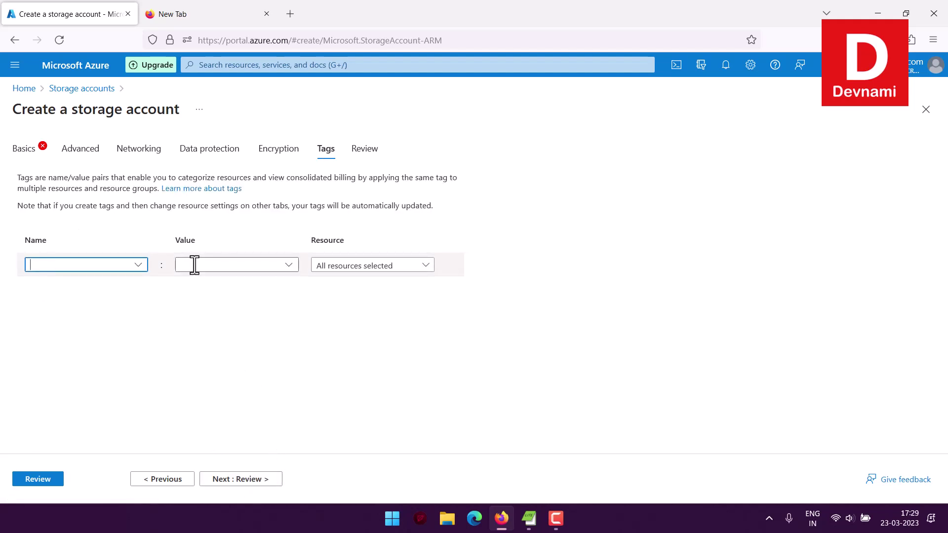
click(194, 265)
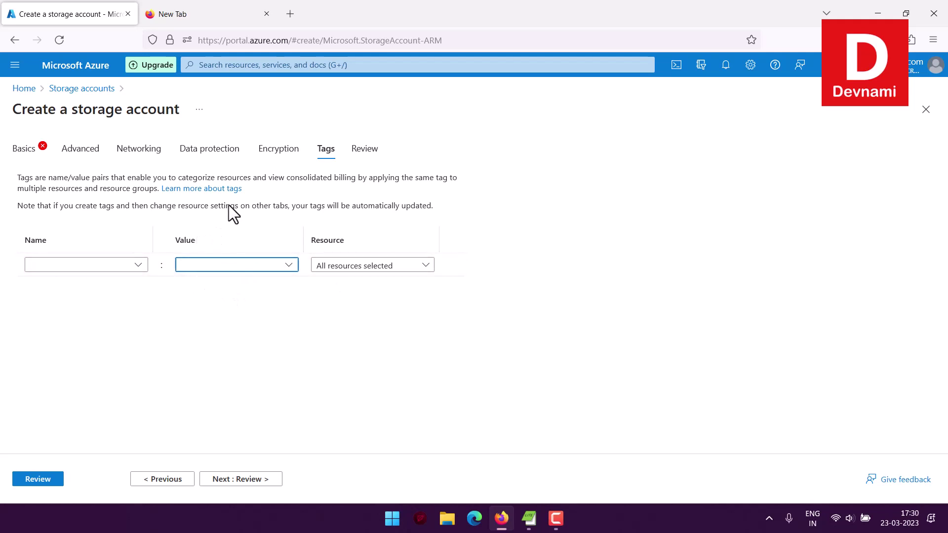
click(376, 154)
scroll(233, 285, down, 5)
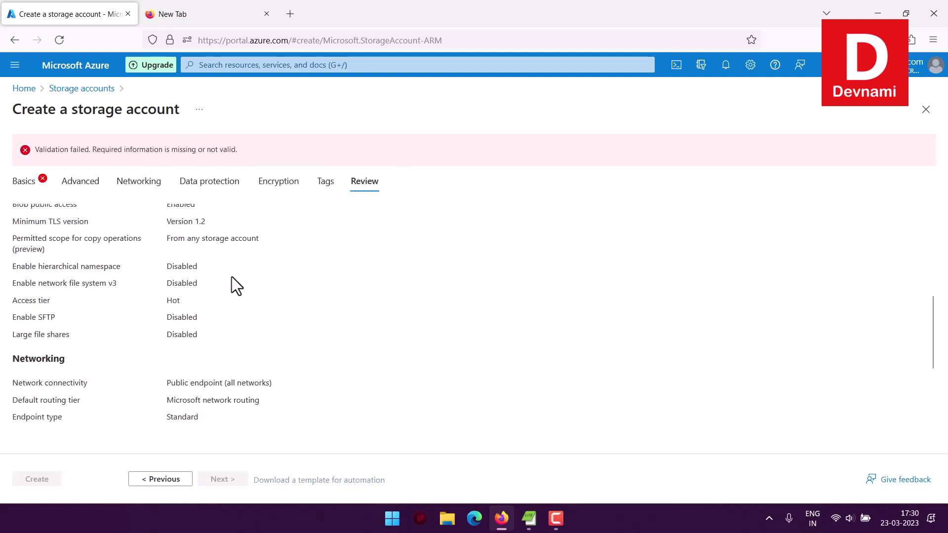
scroll(232, 277, down, 4)
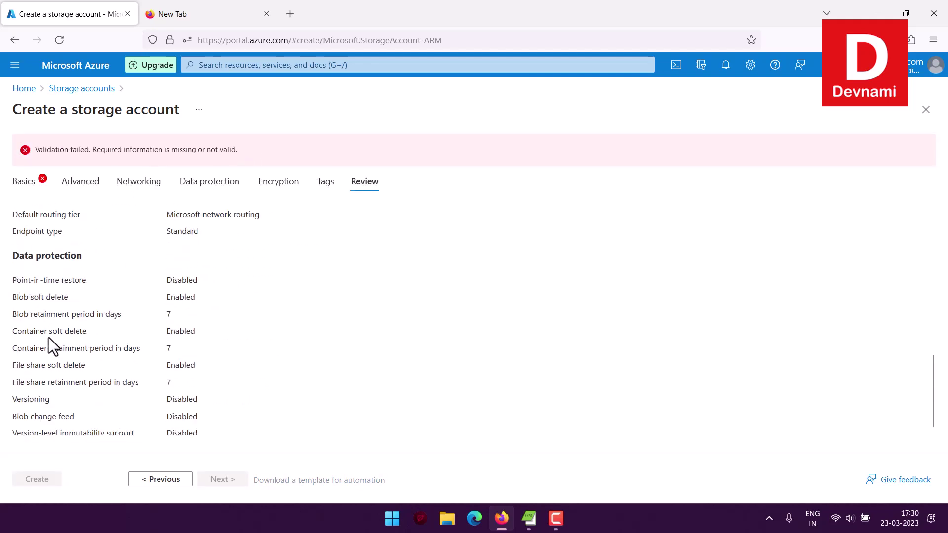
Leave the new storage account form, open the existing devobjstore account with the account list collapsed, and examine its overview properties.
scroll(49, 337, down, 2)
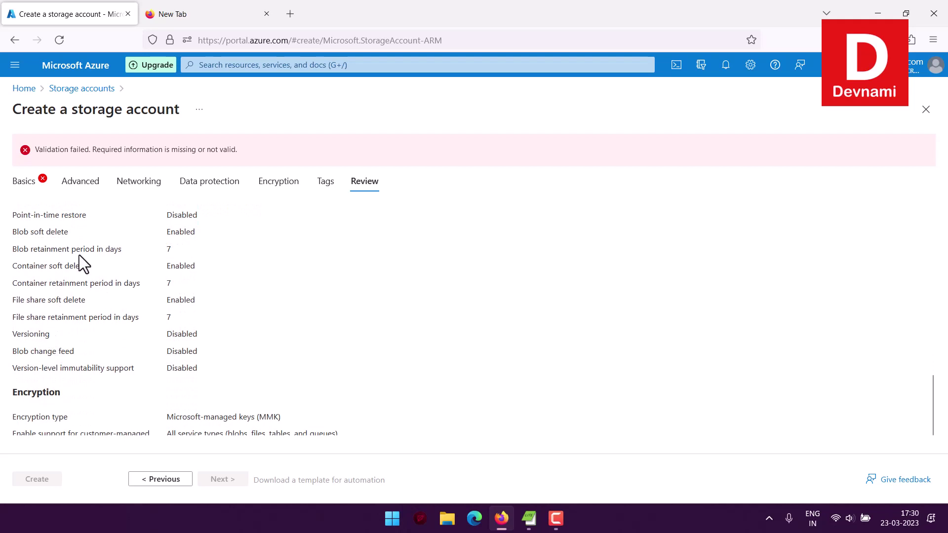
click(89, 89)
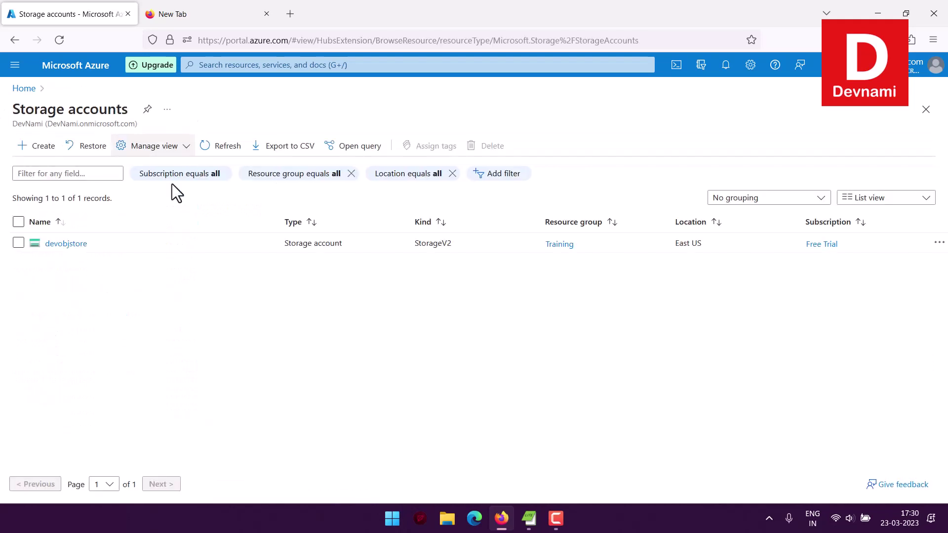
click(66, 244)
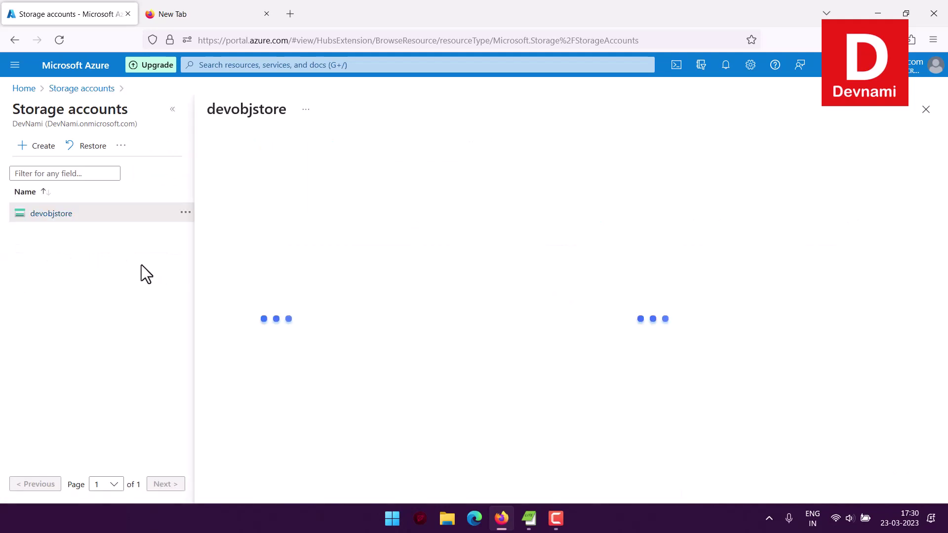
click(173, 110)
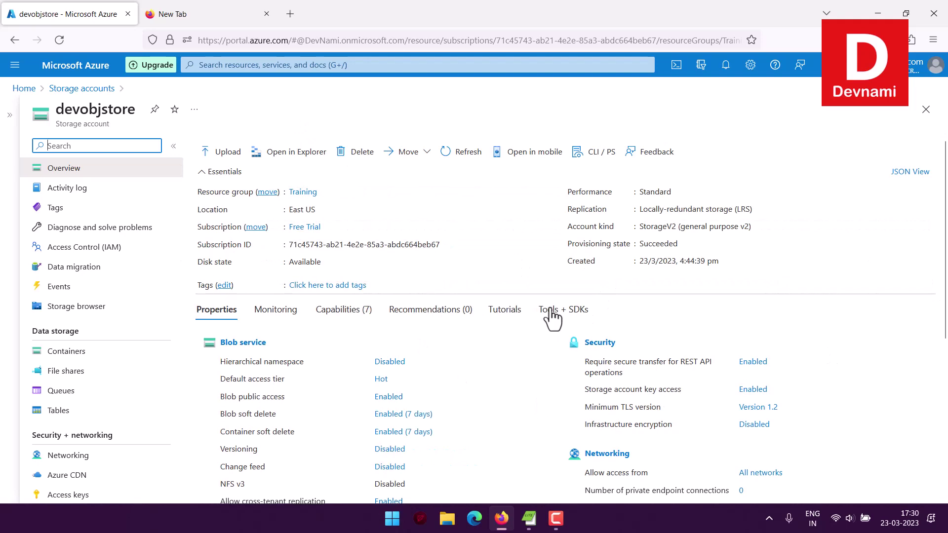
scroll(401, 381, down, 5)
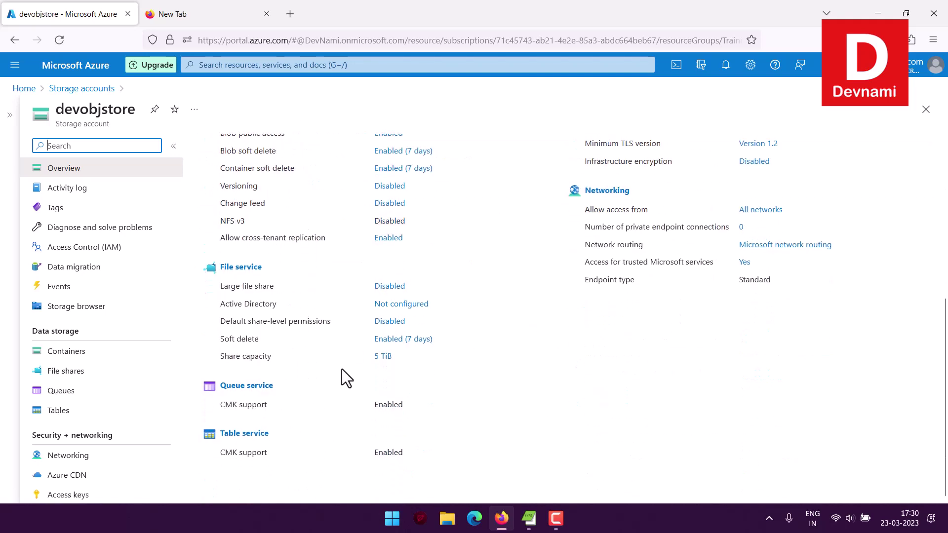
scroll(345, 356, up, 5)
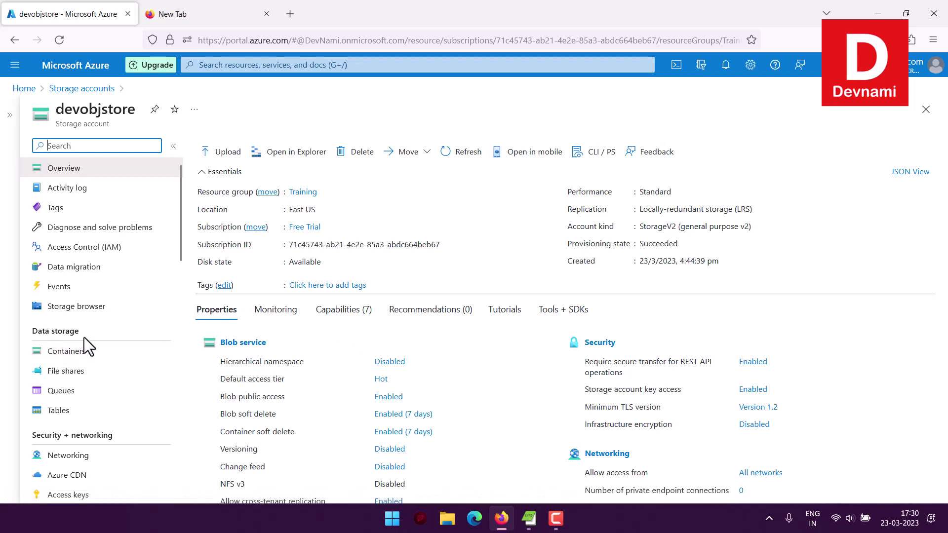
Start a new container in devobjstore named mycontainer with public access level Container (anonymous read access for containers and blobs).
click(69, 355)
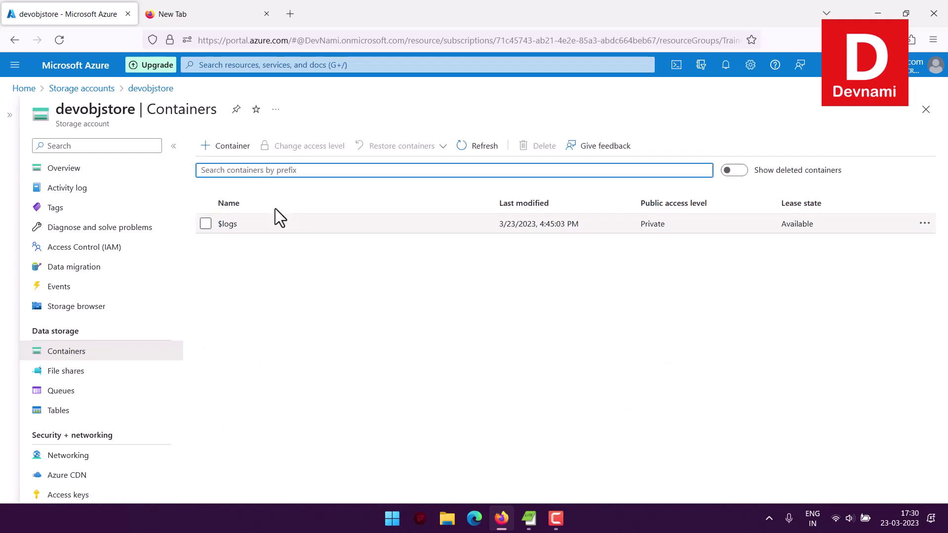
click(224, 146)
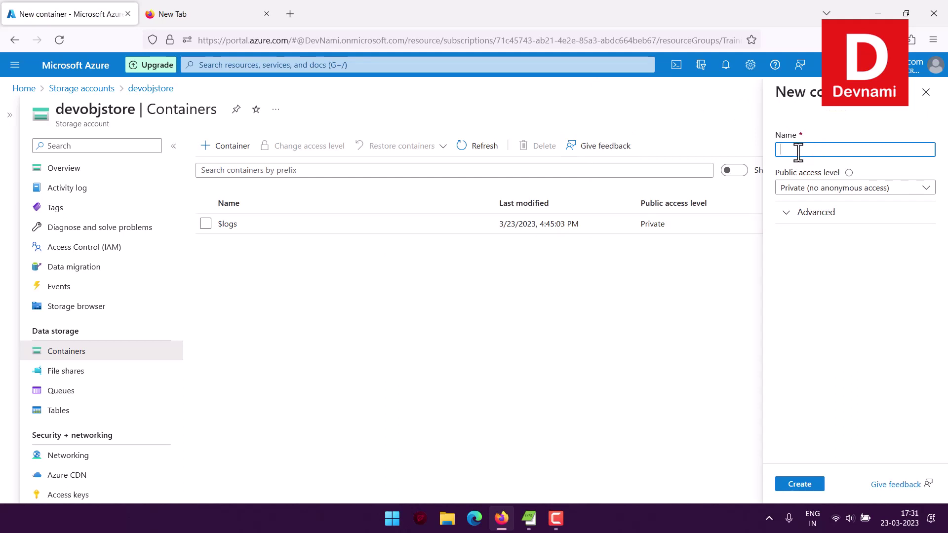
text(mycontainer)
click(826, 189)
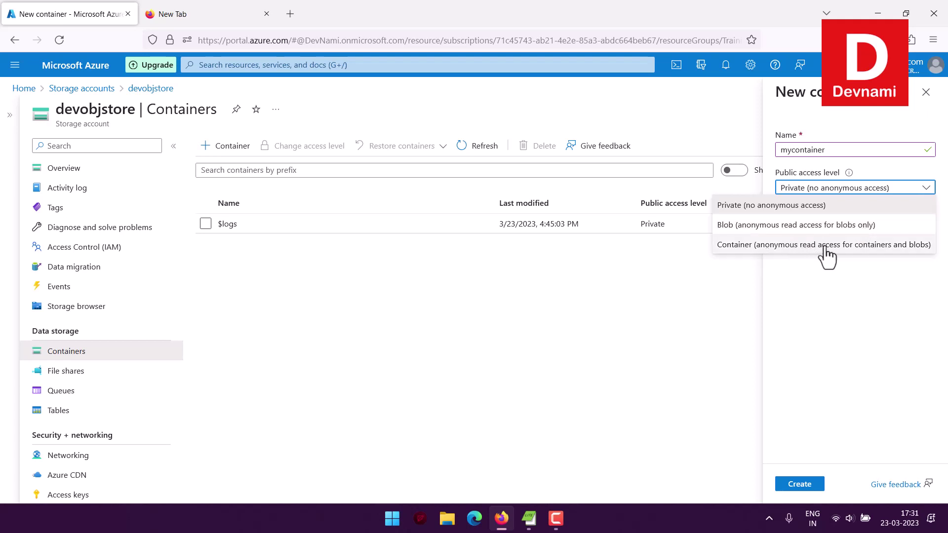
click(892, 246)
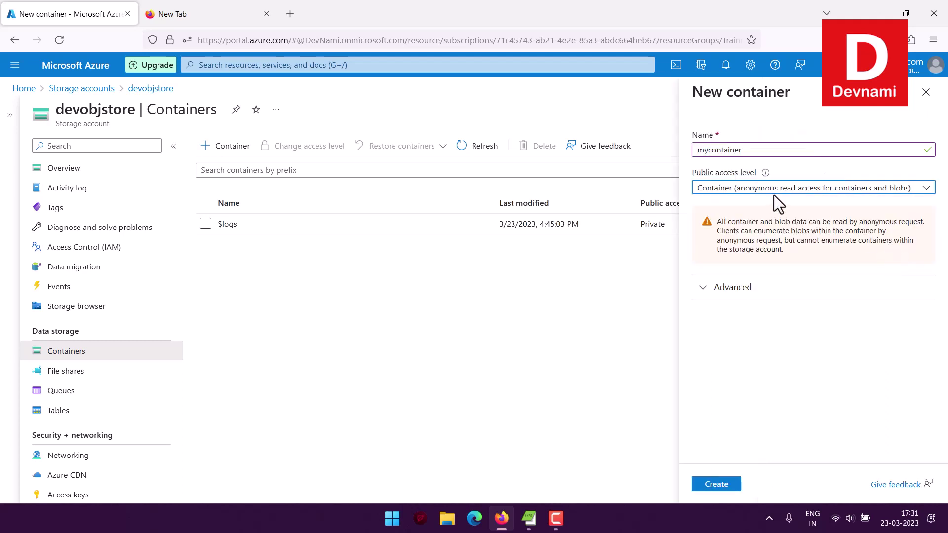
Check the new container's advanced encryption scope options without changing them, and create the container.
click(746, 293)
click(757, 326)
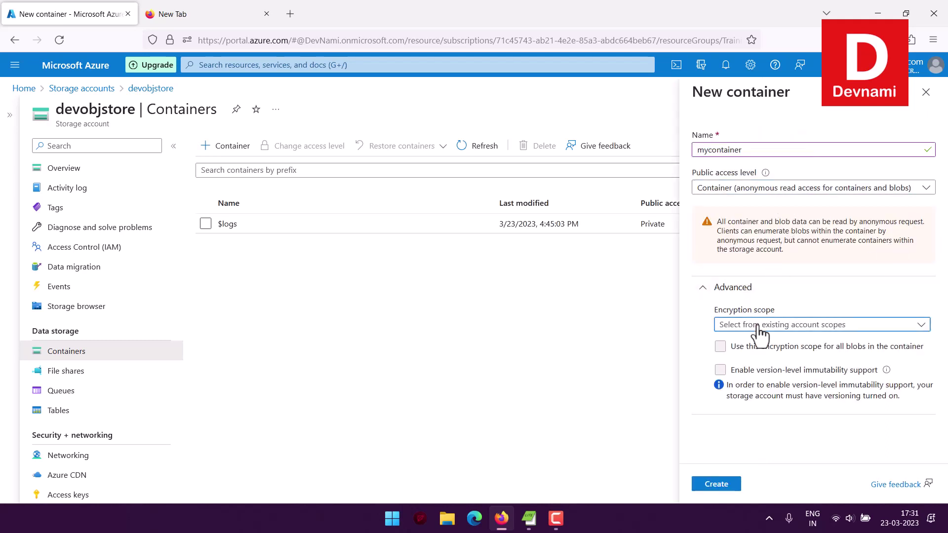
click(760, 325)
click(711, 292)
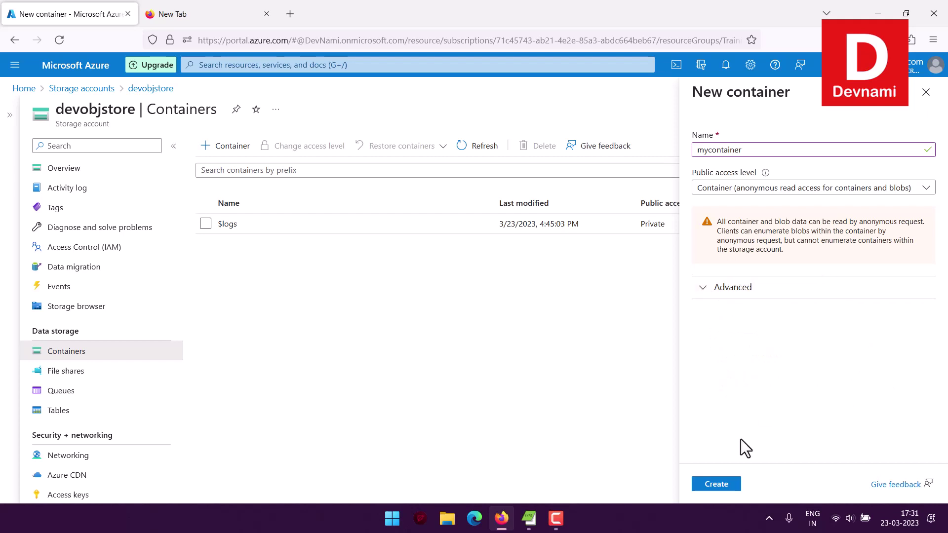
click(718, 484)
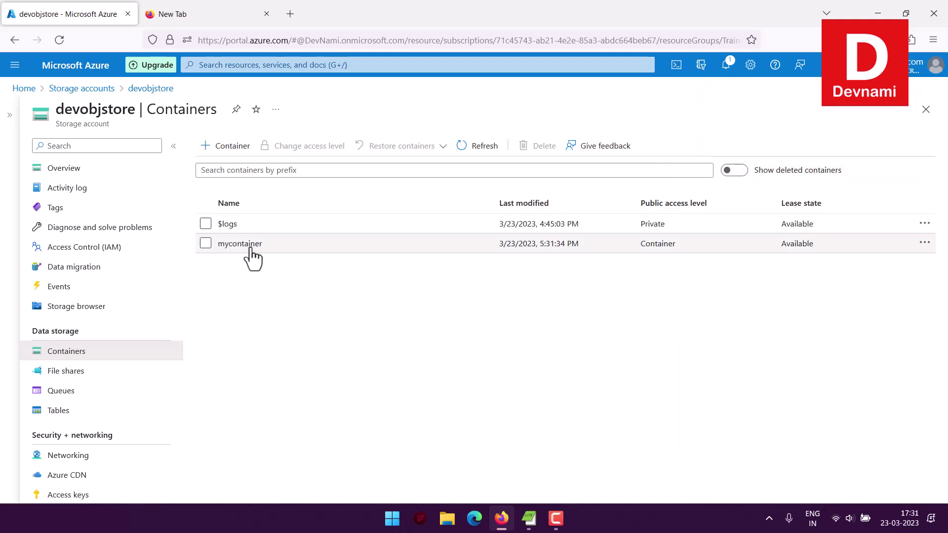
Open mycontainer and choose devnami.jpg from the Desktop as the file for a blob upload.
click(249, 248)
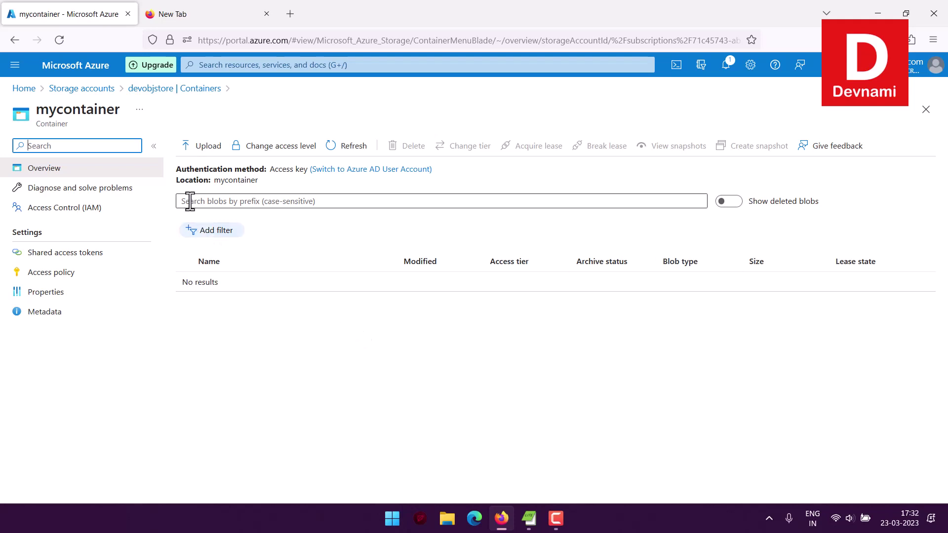
click(195, 151)
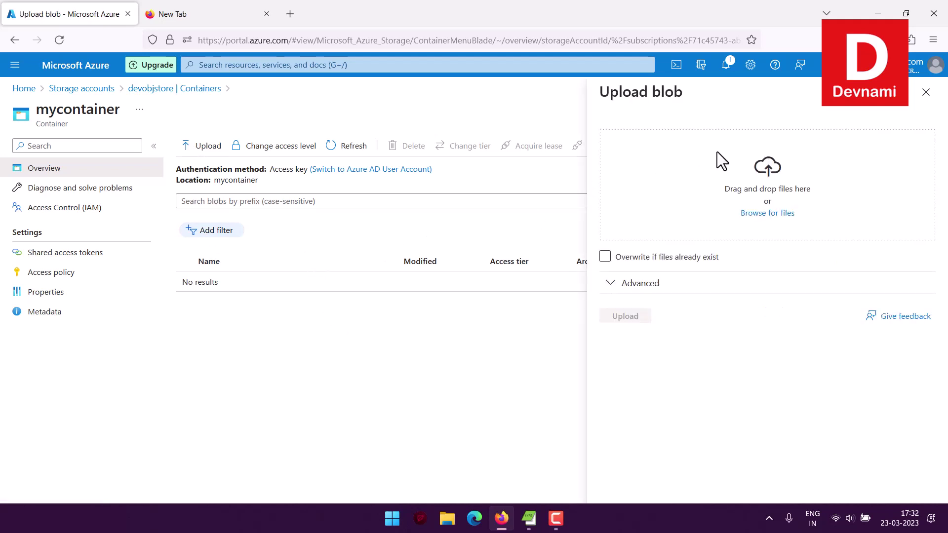
click(768, 215)
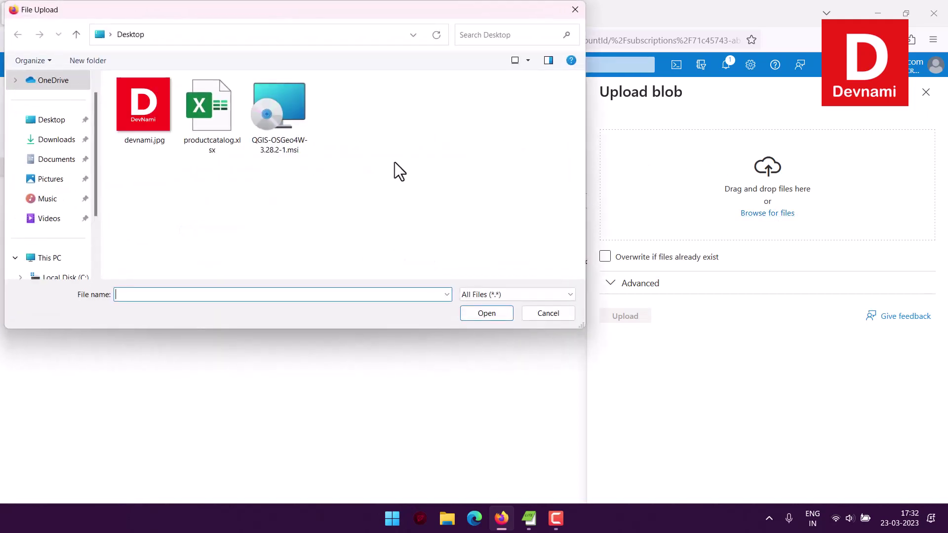
click(149, 123)
click(490, 313)
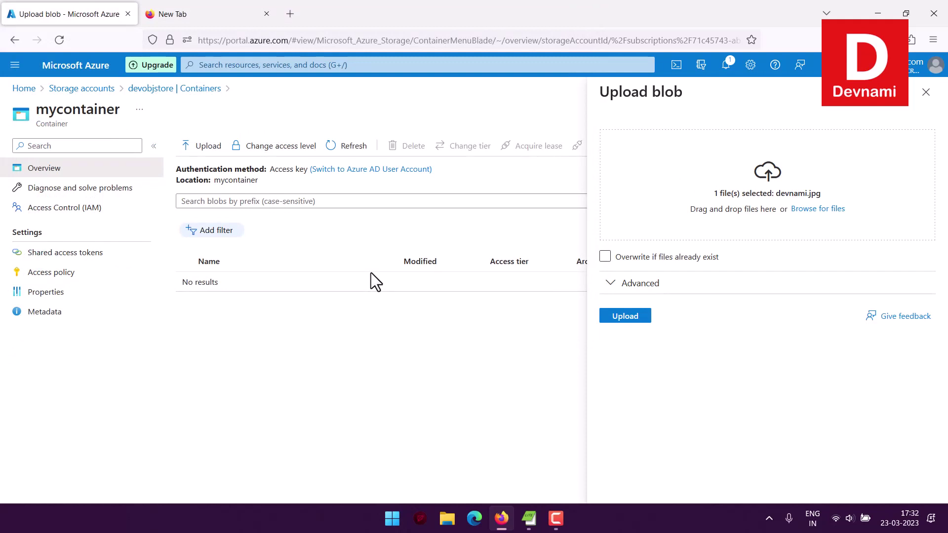
Examine the available blob types, block sizes and access tiers in the advanced upload options.
click(613, 283)
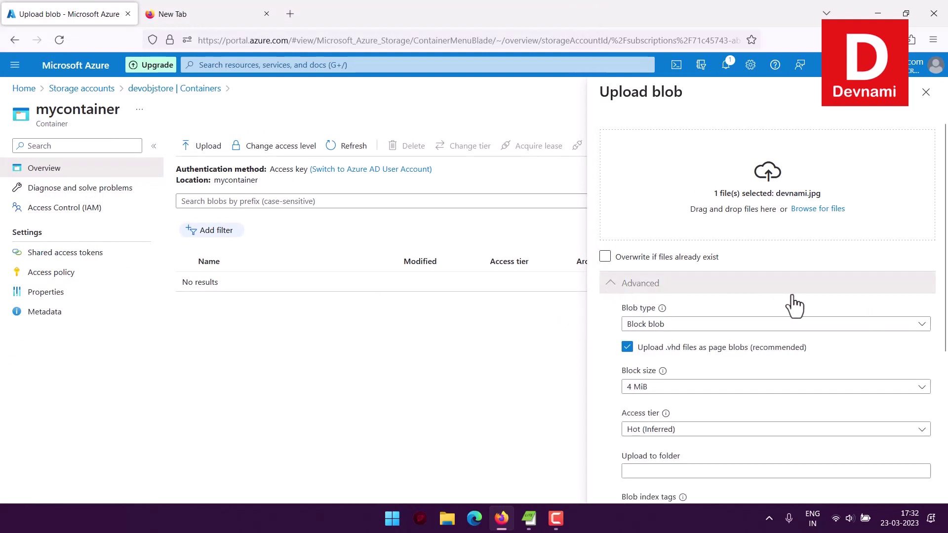
scroll(795, 300, down, 3)
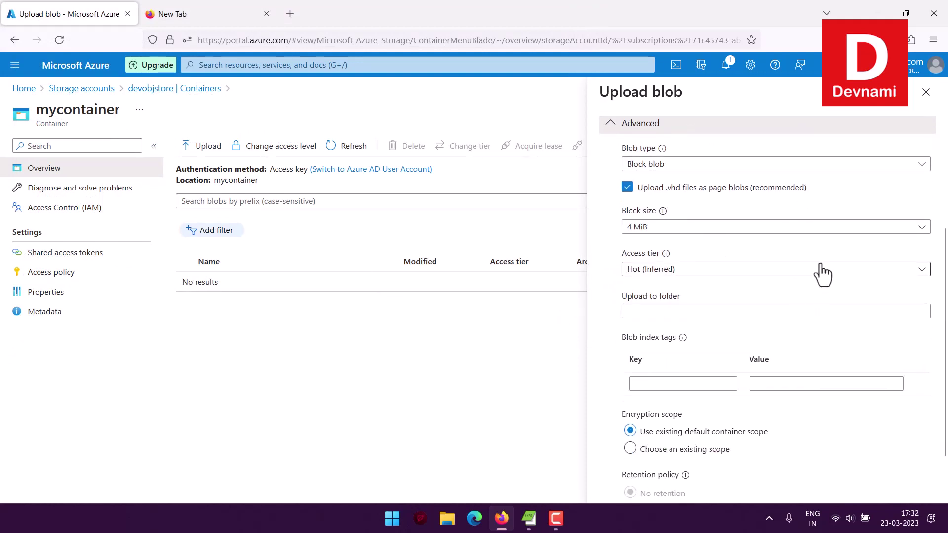
click(663, 171)
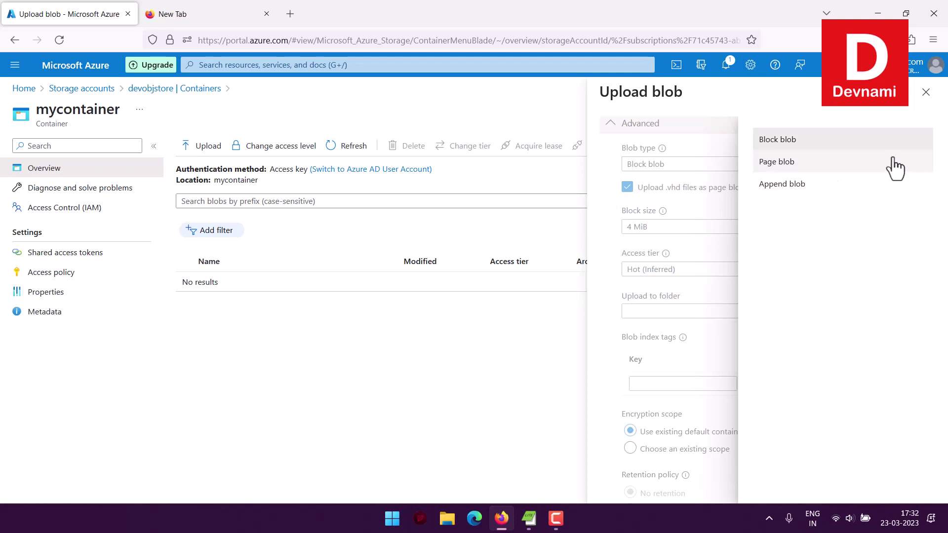
click(605, 181)
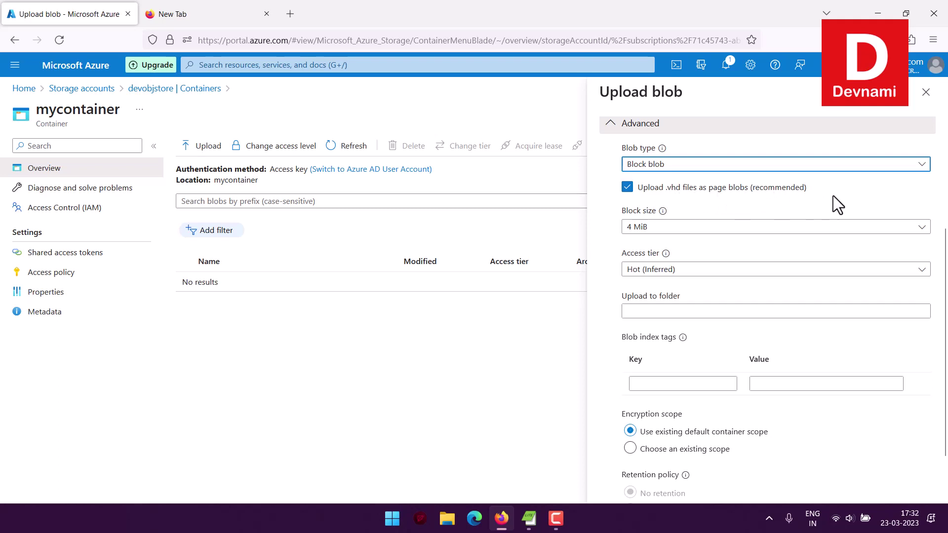
click(673, 227)
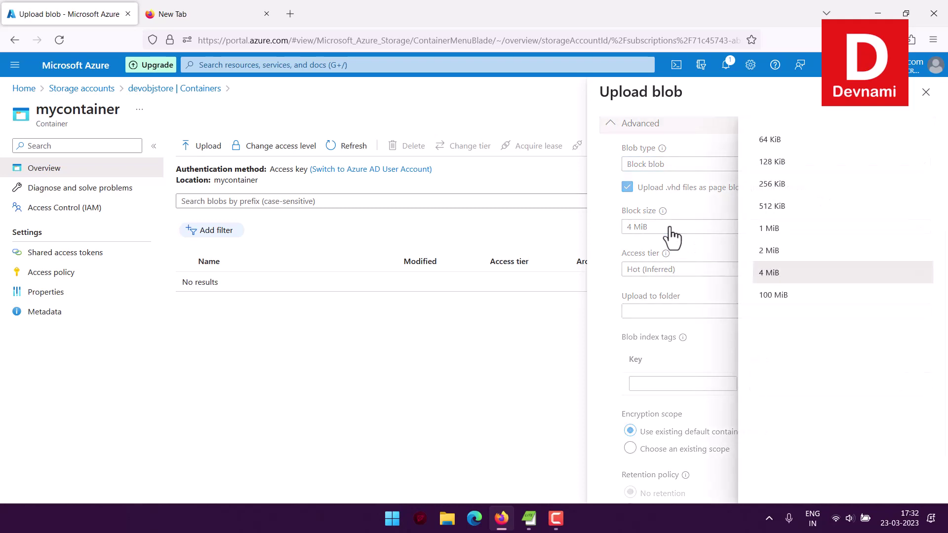
click(671, 229)
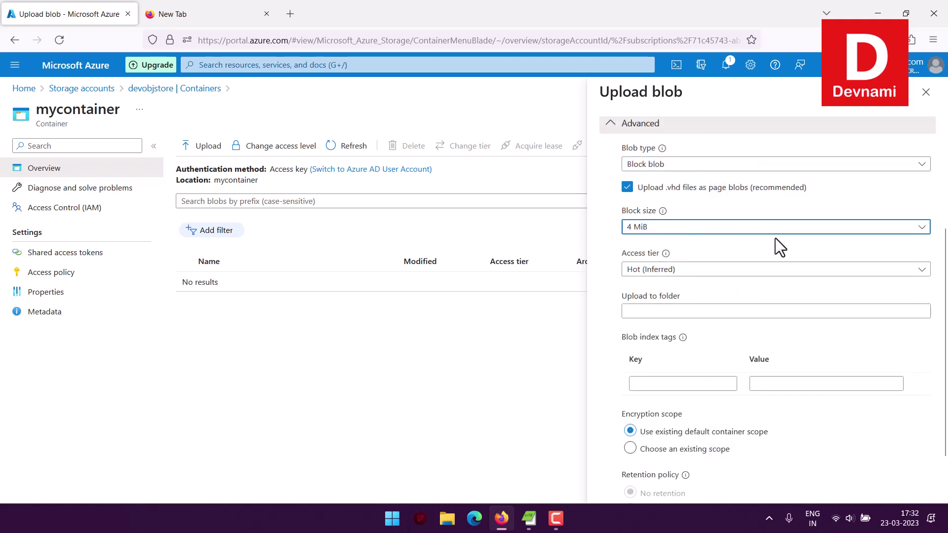
click(681, 272)
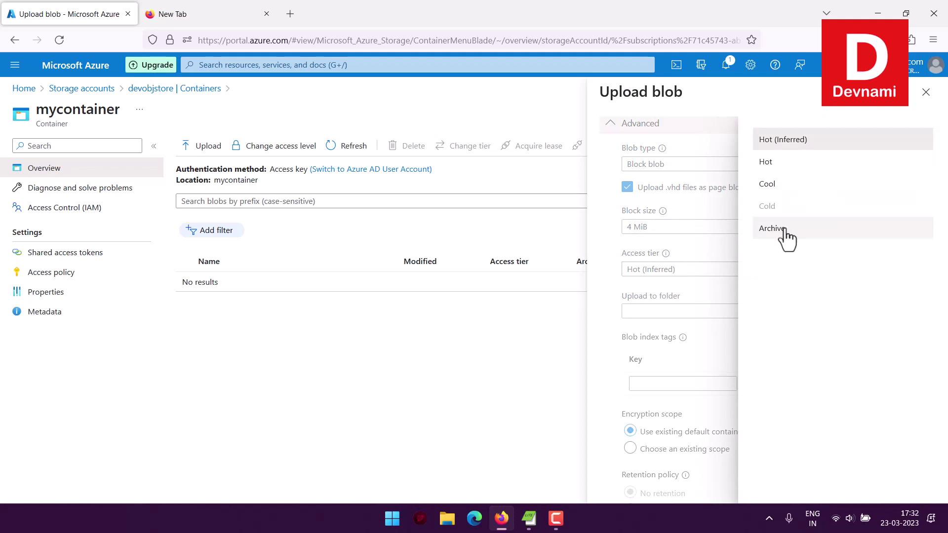
click(687, 248)
mouse_move(667, 254)
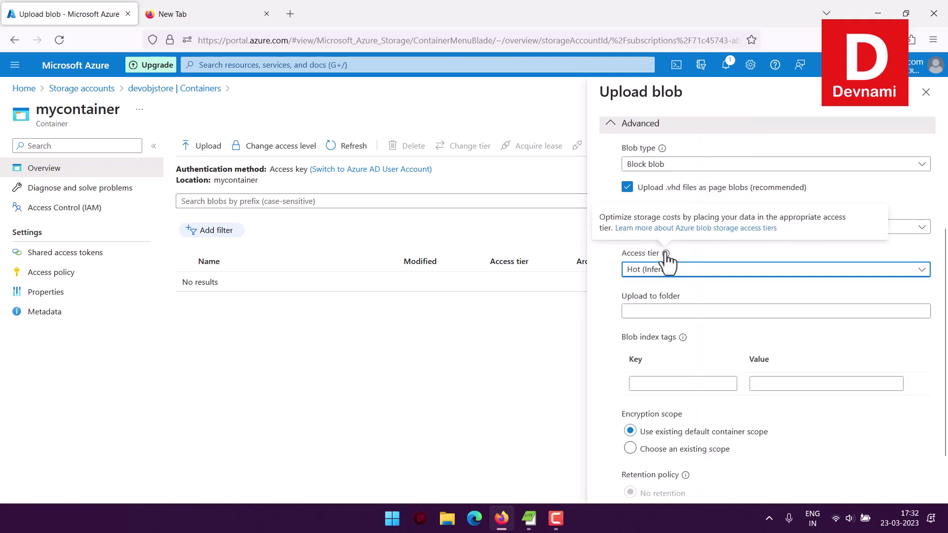
click(721, 250)
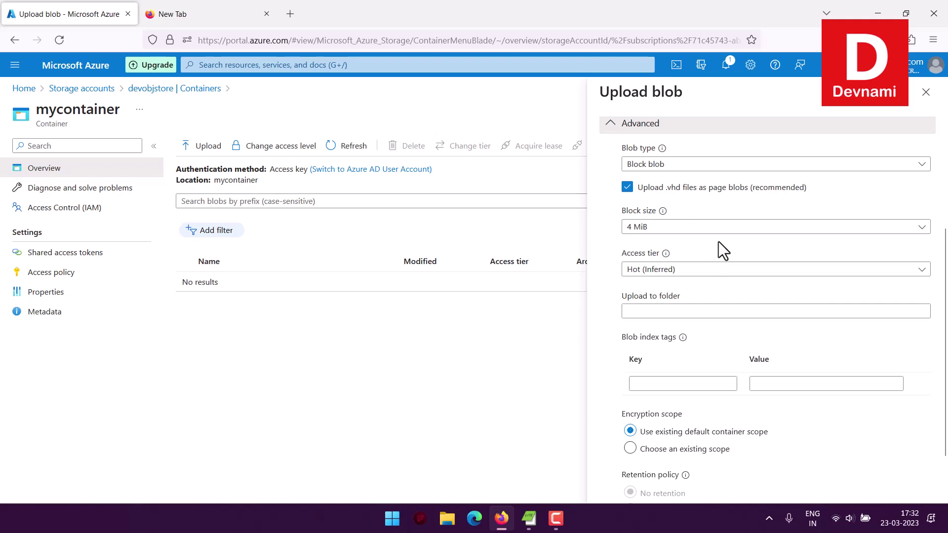
Set the upload folder to virtual-folder, leave the blob index tags empty, and upload the file.
click(656, 311)
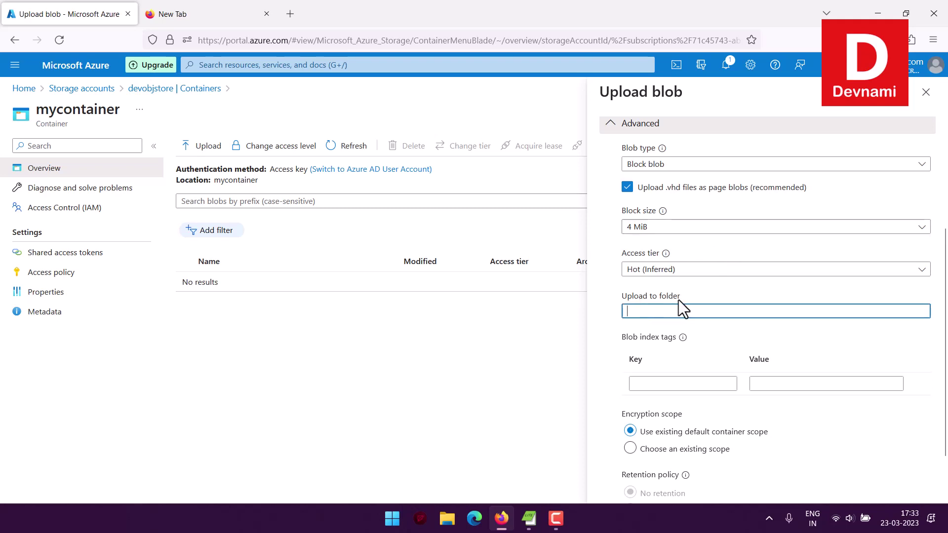
text(virtual-folder)
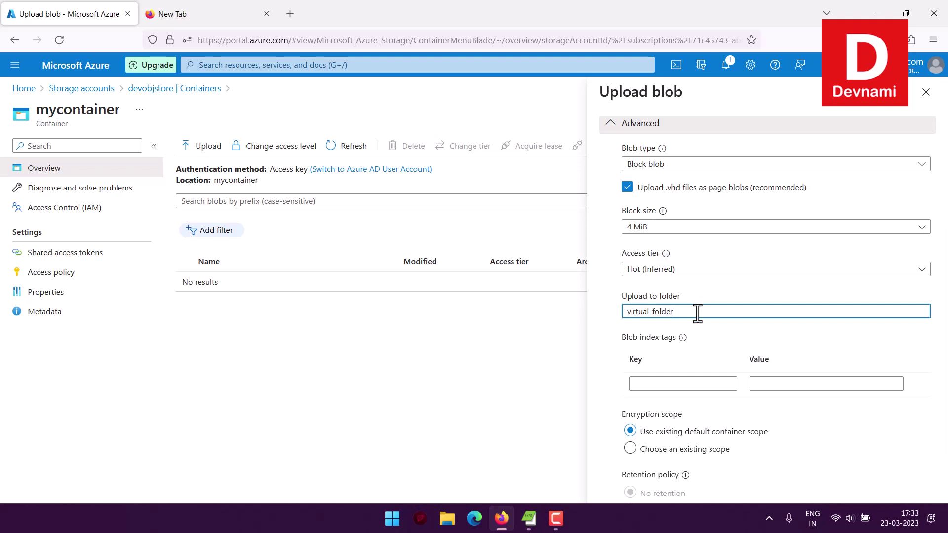
click(685, 385)
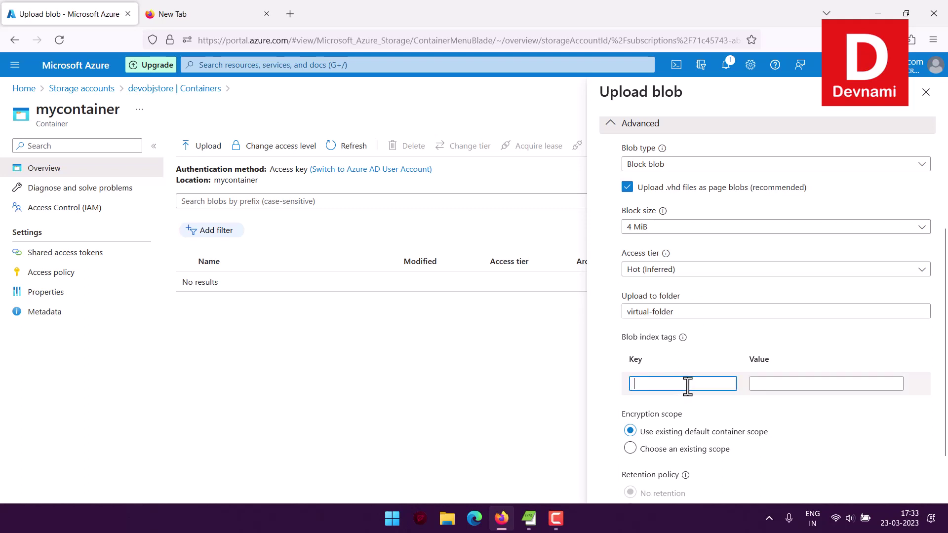
scroll(804, 333, down, 2)
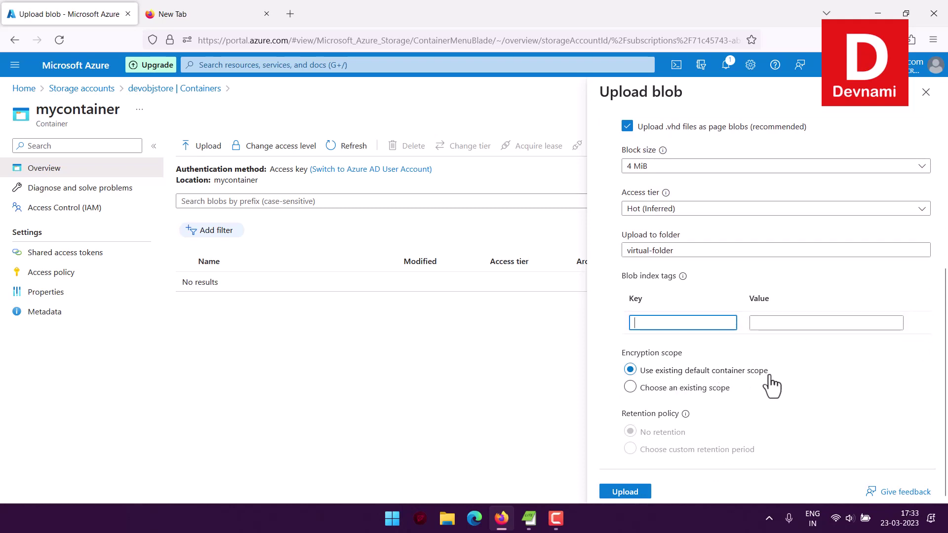
click(643, 493)
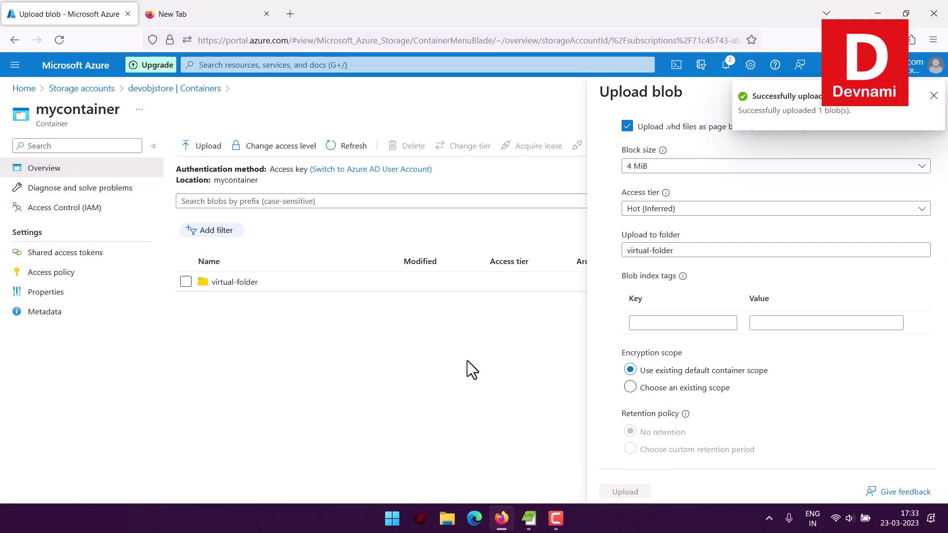
Open devnami.jpg inside virtual-folder and examine its blob properties, metadata and index tag fields.
click(249, 284)
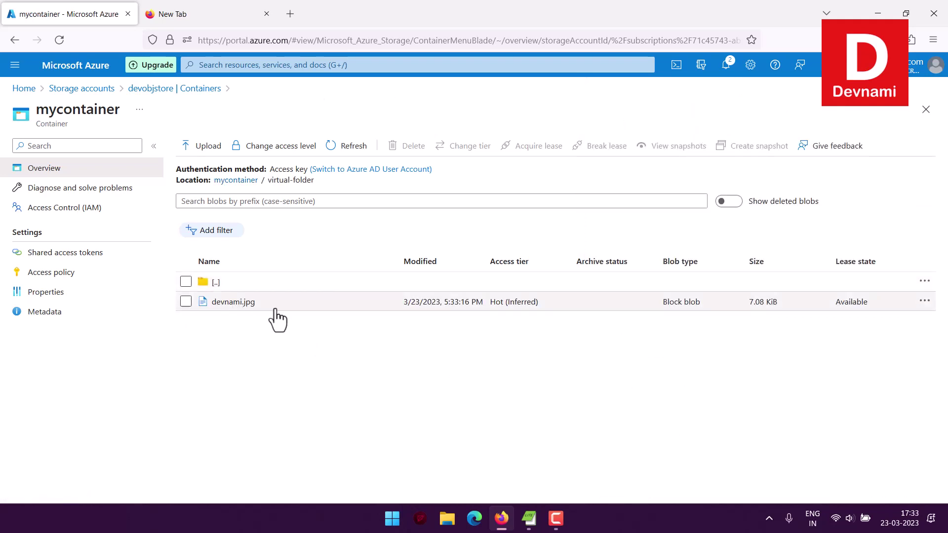
click(247, 302)
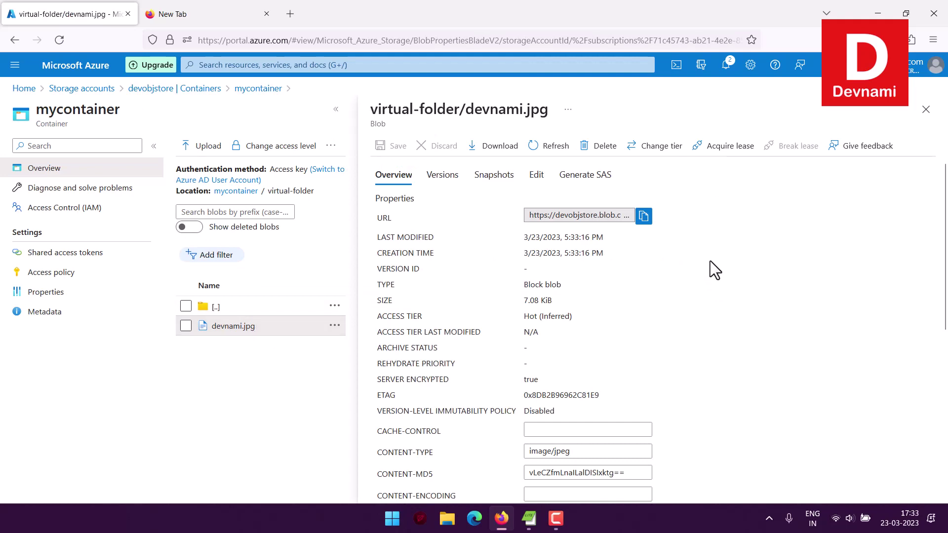
scroll(710, 260, down, 6)
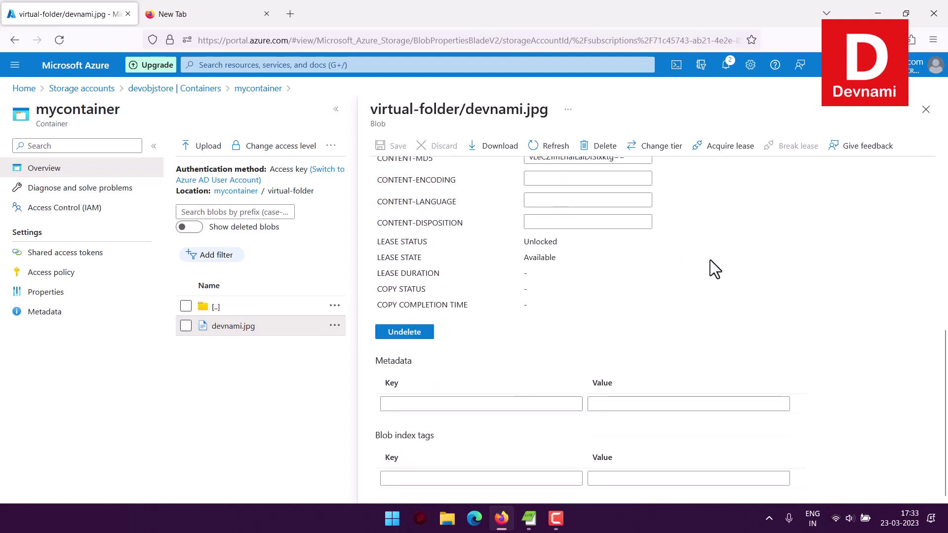
scroll(709, 260, up, 4)
scroll(808, 288, down, 4)
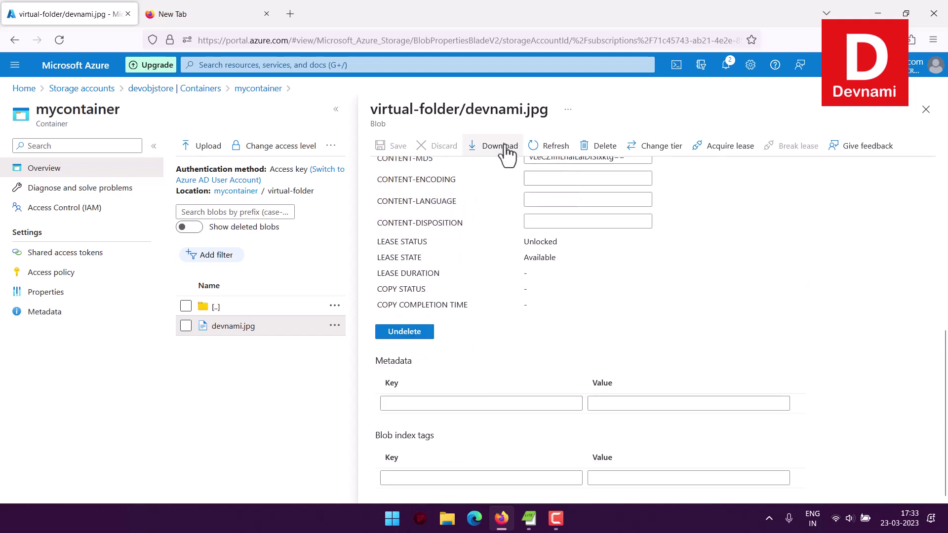
Review the general, content and lease properties of the devnami.jpg blob.
scroll(782, 250, up, 5)
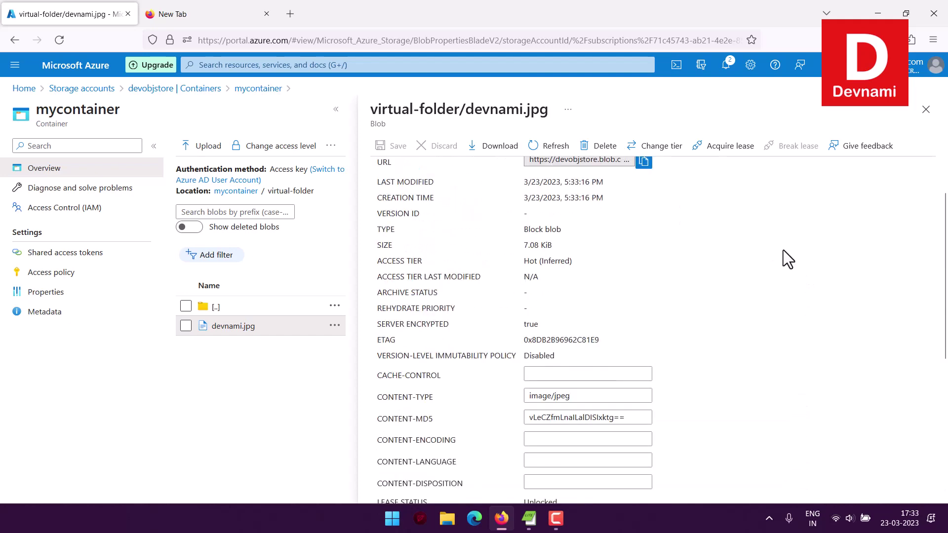
scroll(783, 250, up, 1)
scroll(784, 250, down, 3)
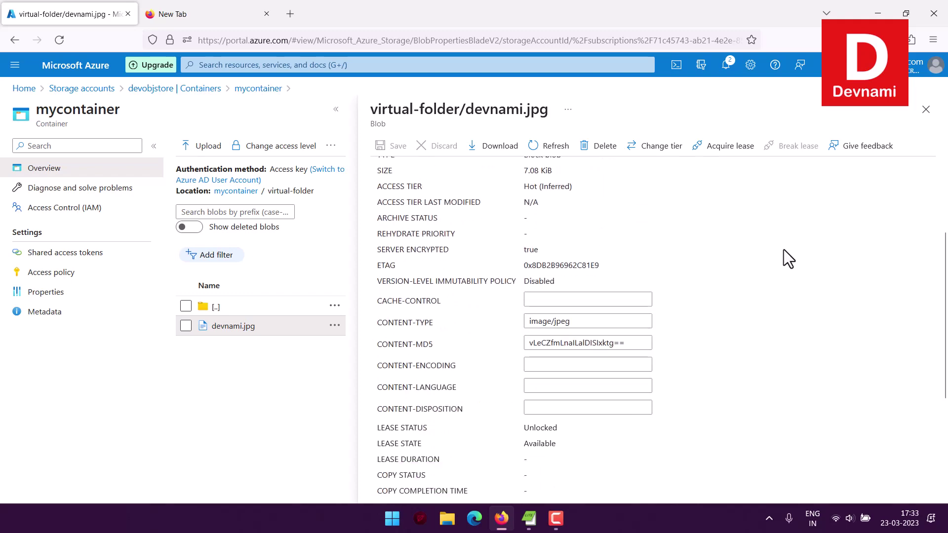
scroll(783, 259, up, 3)
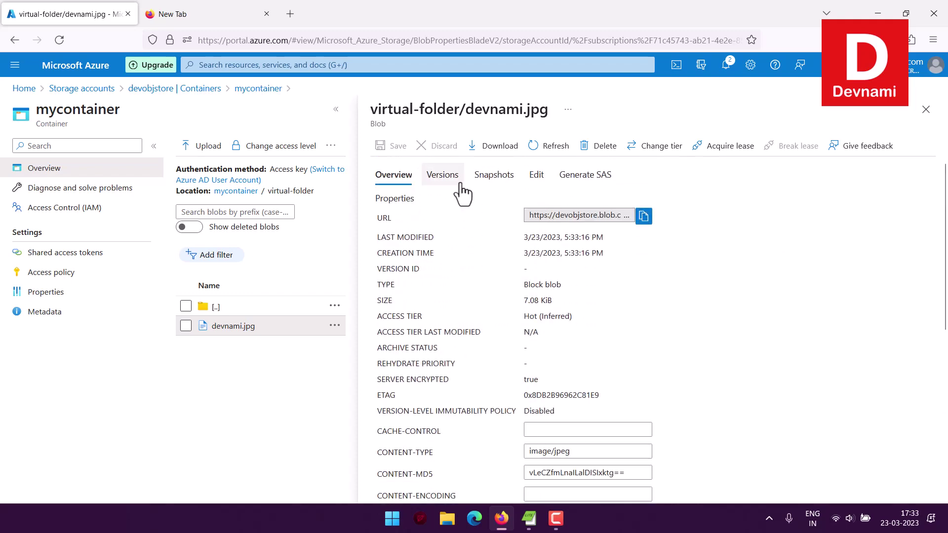
Examine the SAS generation settings, the previous versions and the snapshots of devnami.jpg.
click(585, 180)
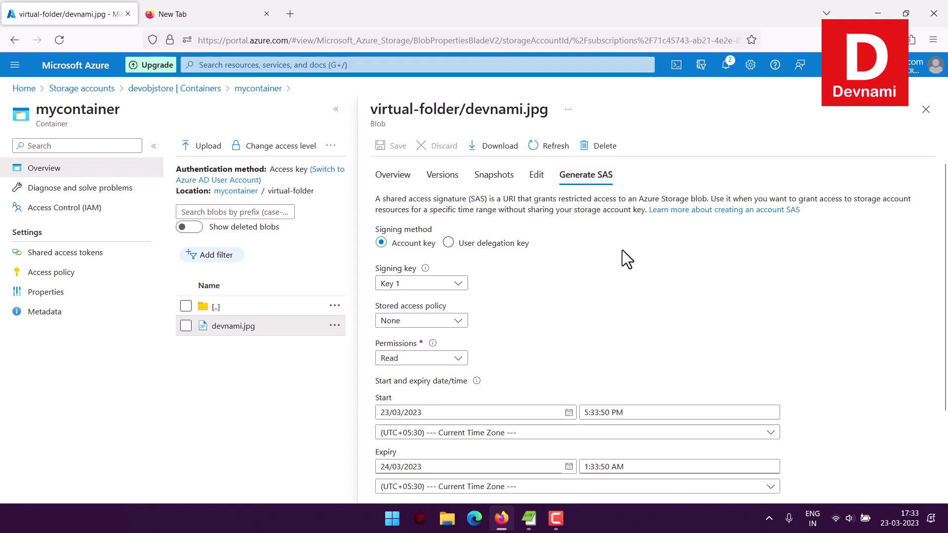
scroll(622, 249, down, 2)
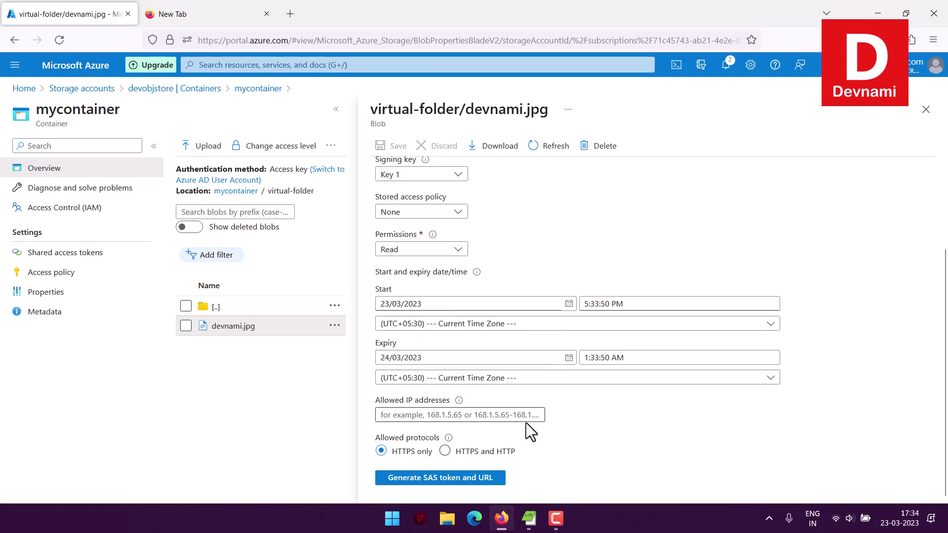
scroll(575, 406, up, 1)
scroll(576, 405, down, 1)
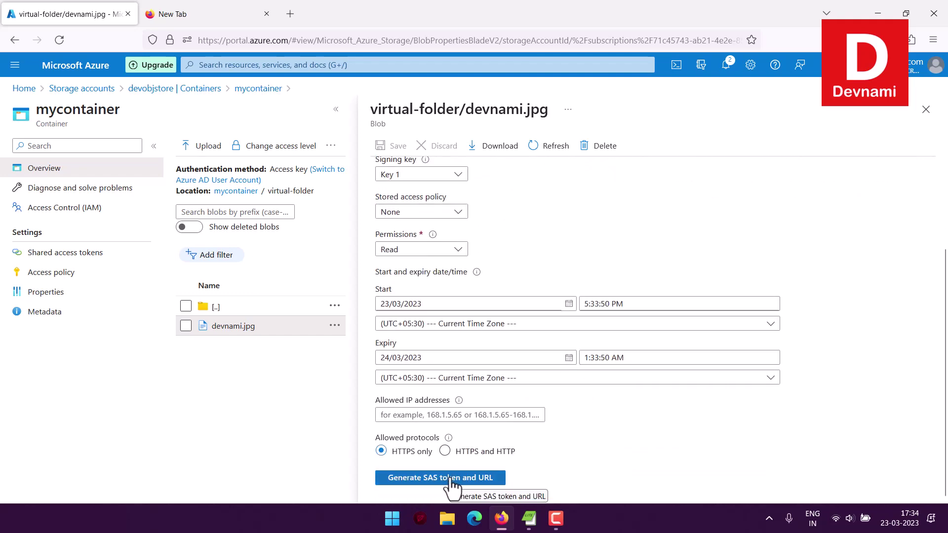
scroll(544, 434, up, 1)
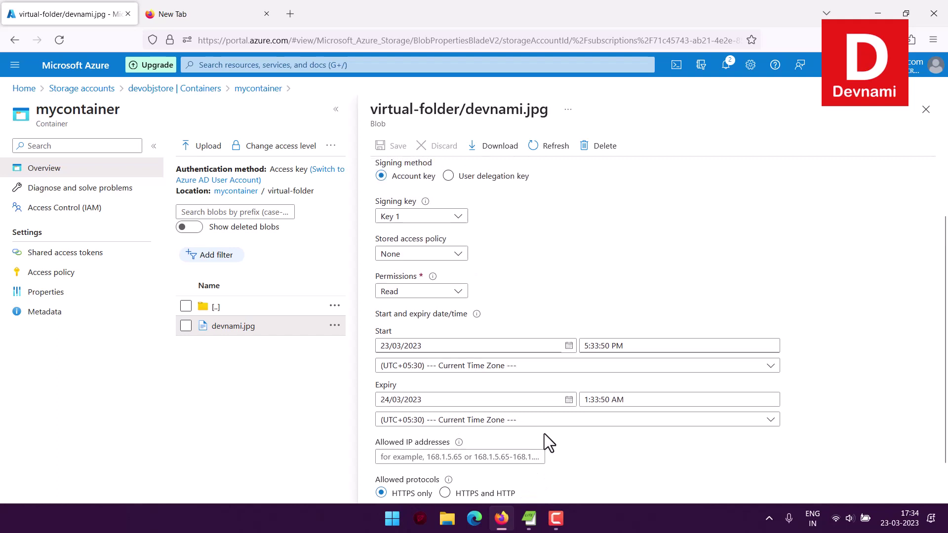
scroll(544, 434, up, 2)
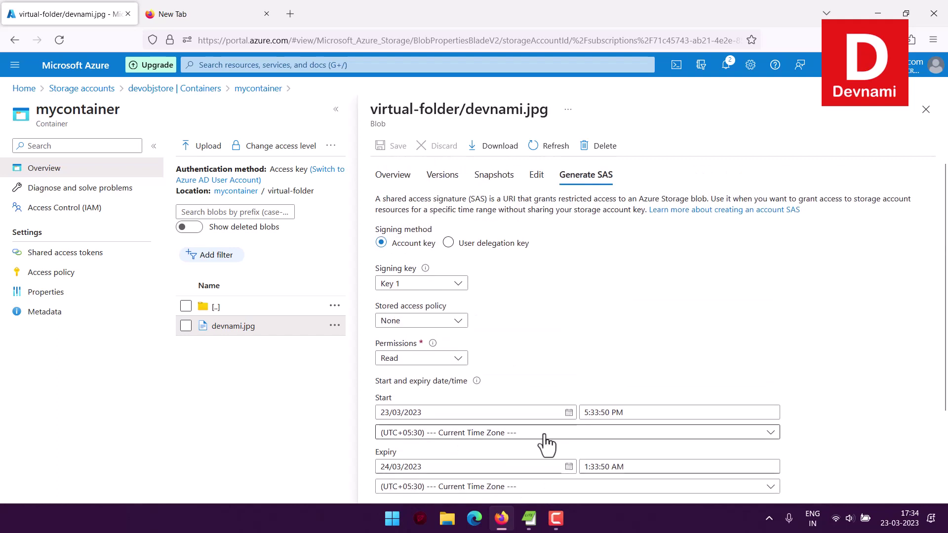
click(450, 181)
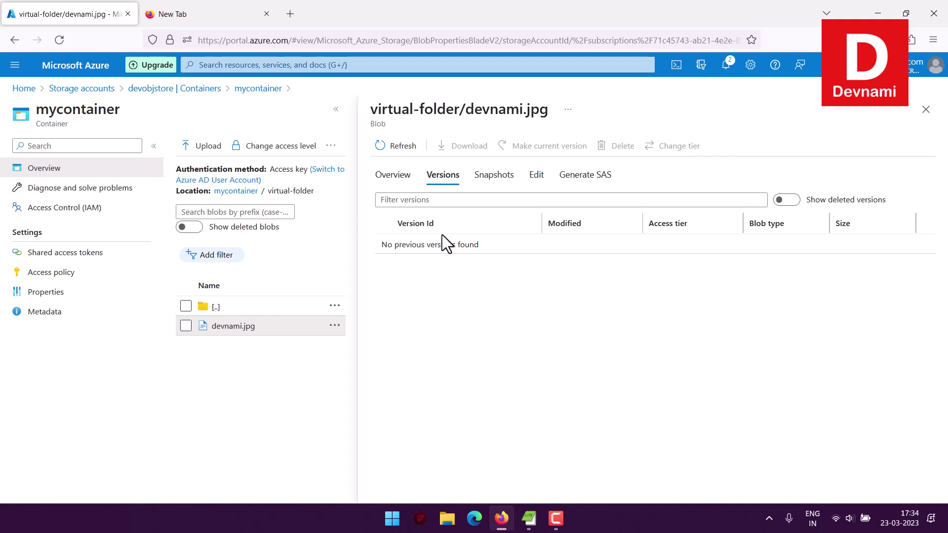
click(488, 177)
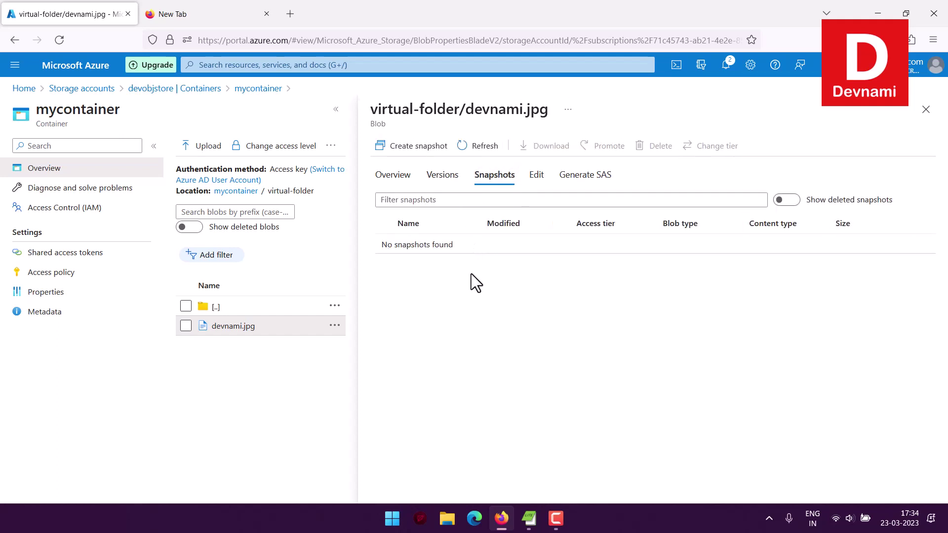
Copy the blob URL of devnami.jpg, view the image in the empty browser tab, and close that tab.
click(398, 176)
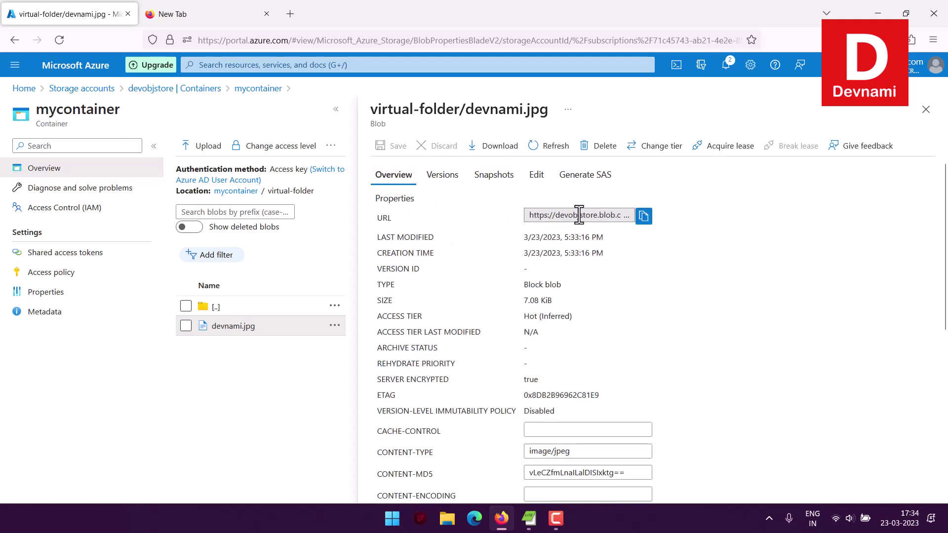
click(531, 215)
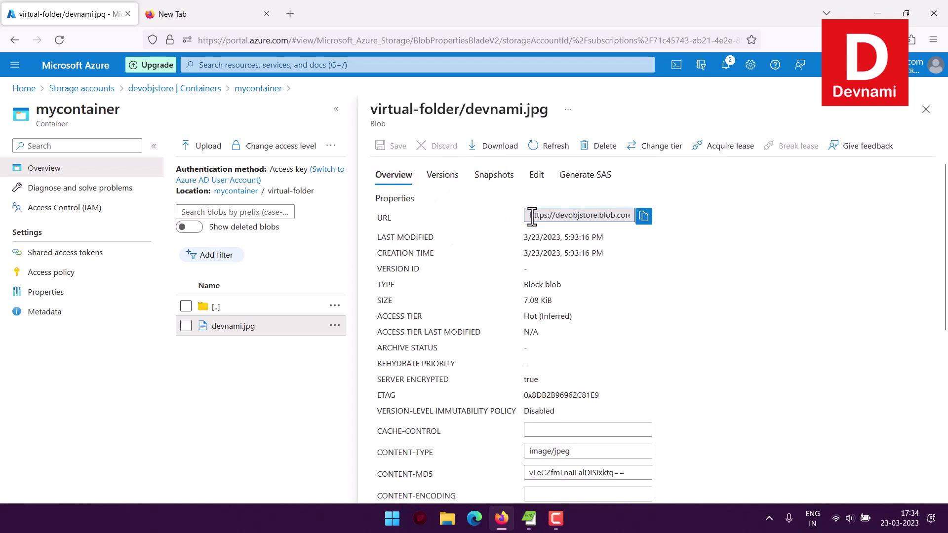
drag(531, 216, 689, 218)
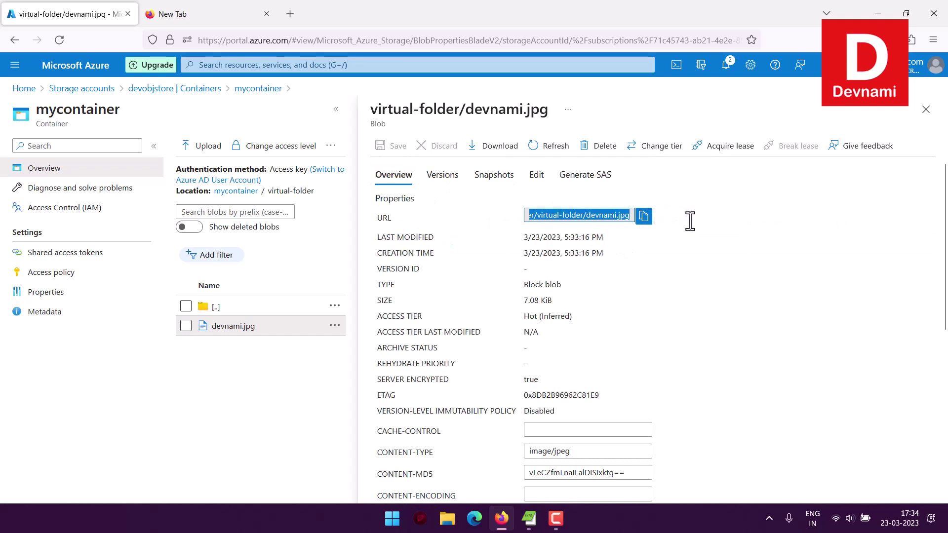
click(644, 223)
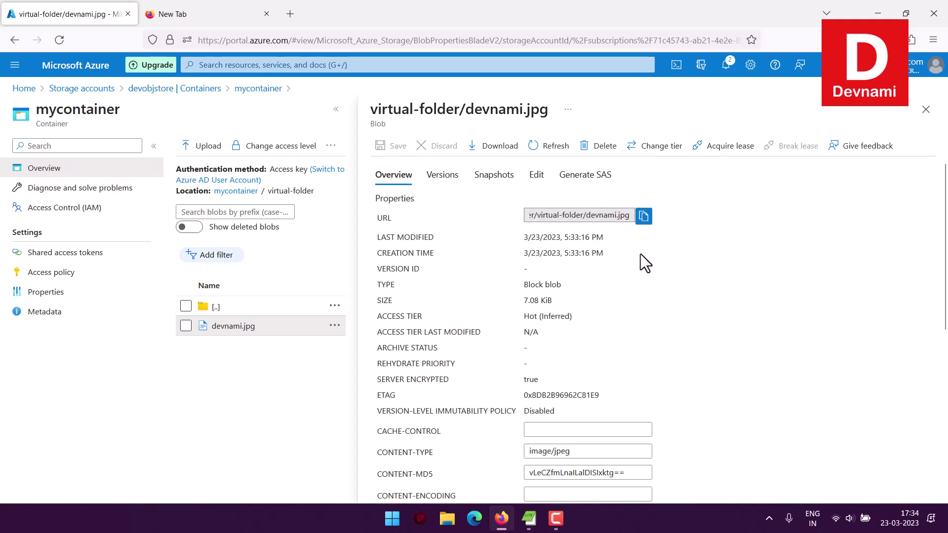
click(259, 17)
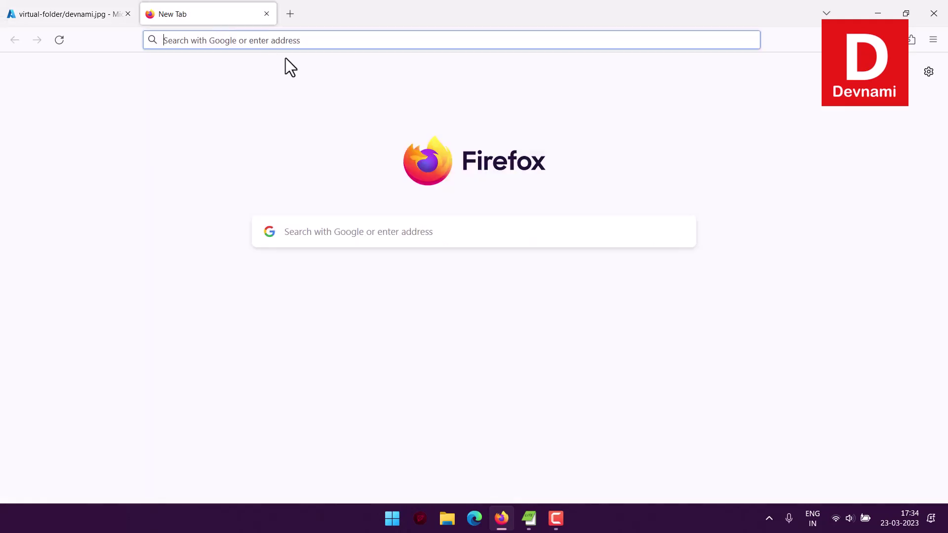
key(ctrl+v)
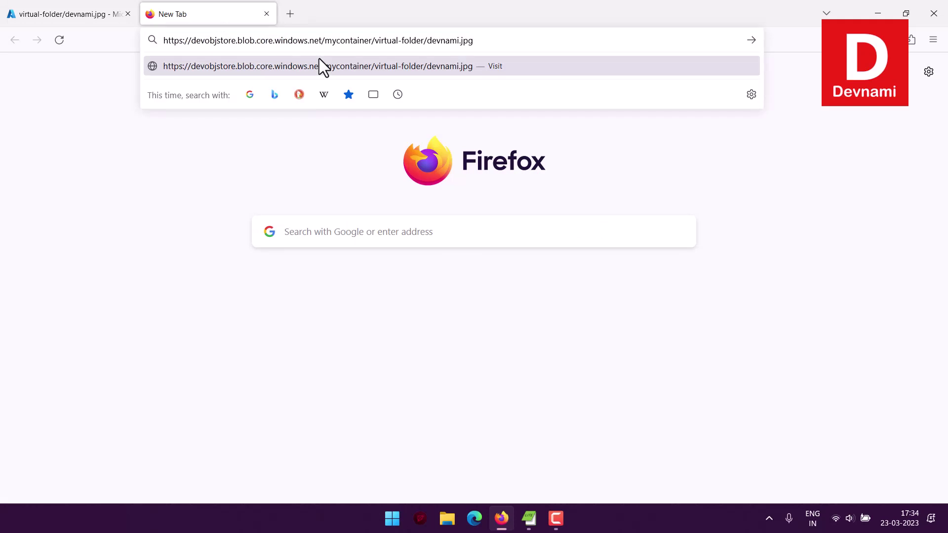
key(Return)
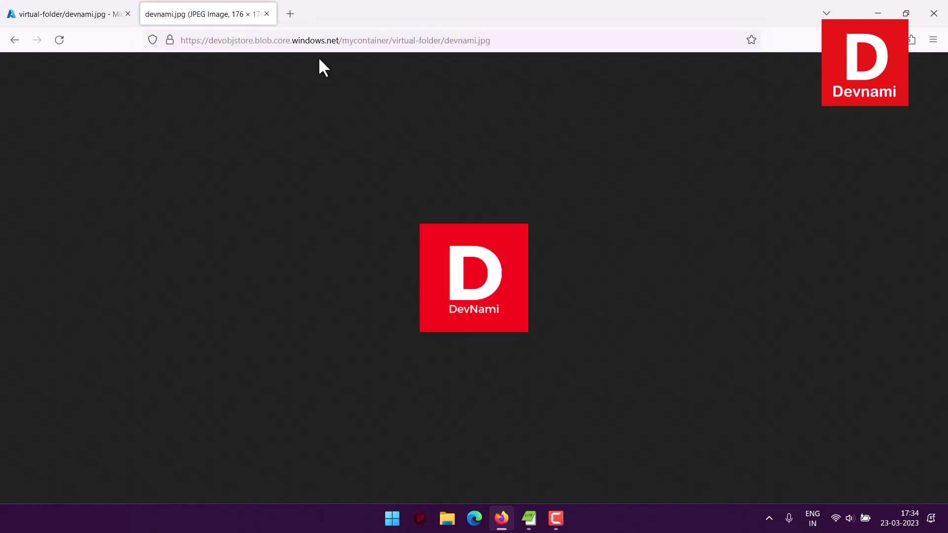
click(271, 19)
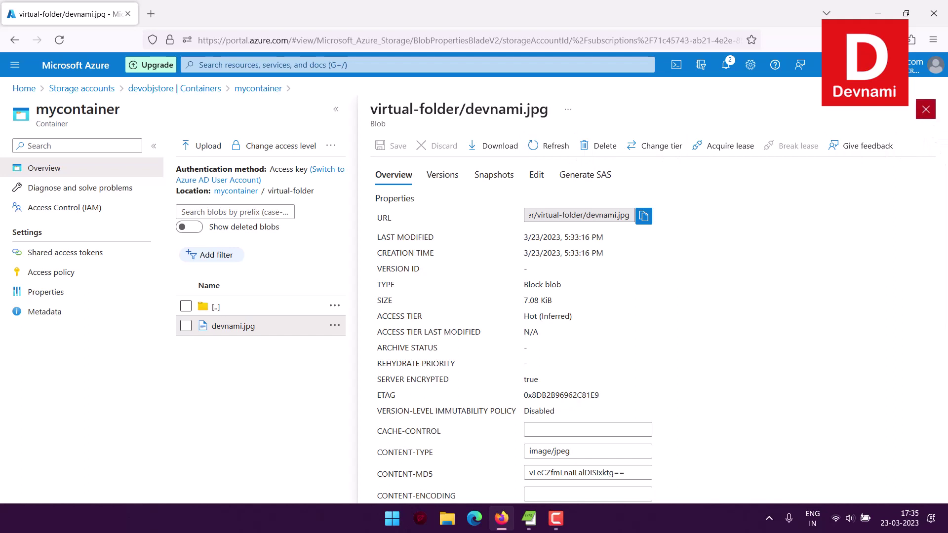
Close the blob details, examine the access tiers offered for devnami.jpg without changing its tier, and deselect the blob.
click(926, 111)
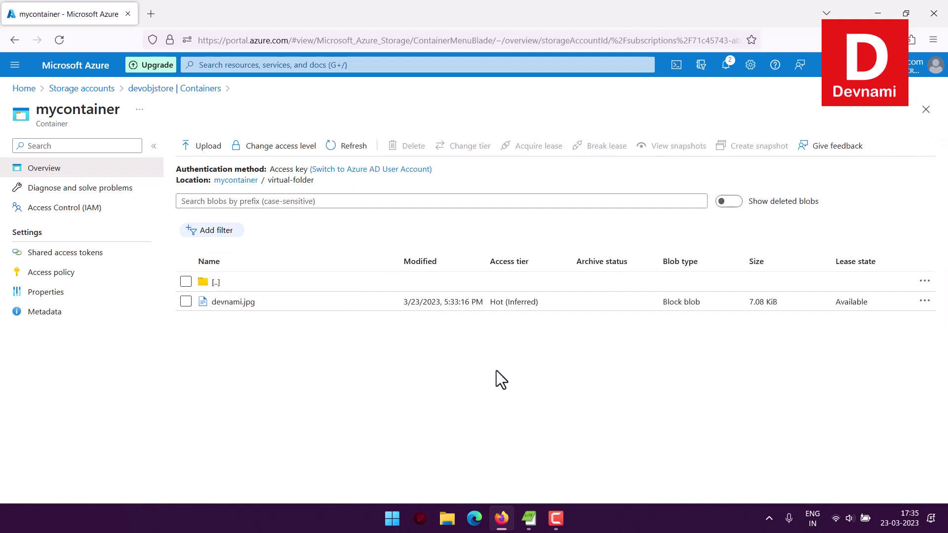
click(925, 301)
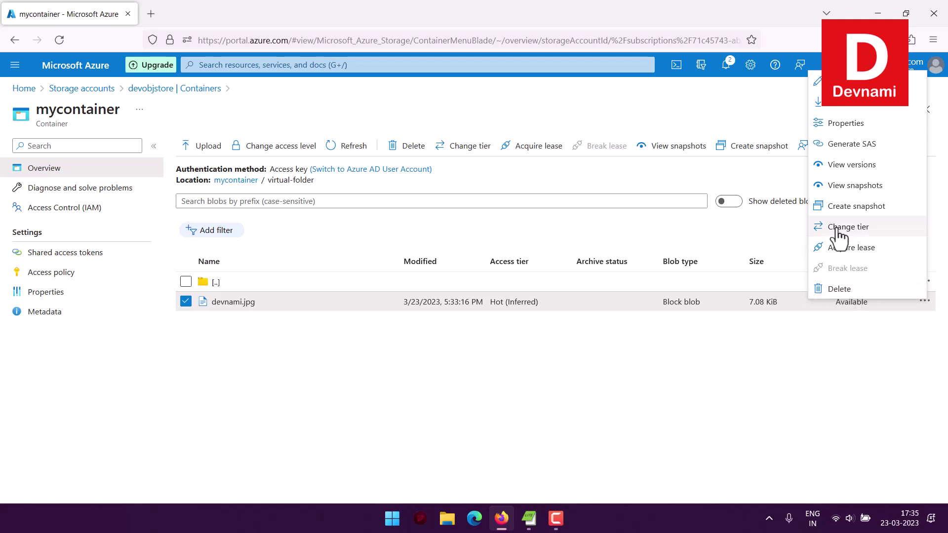
click(615, 227)
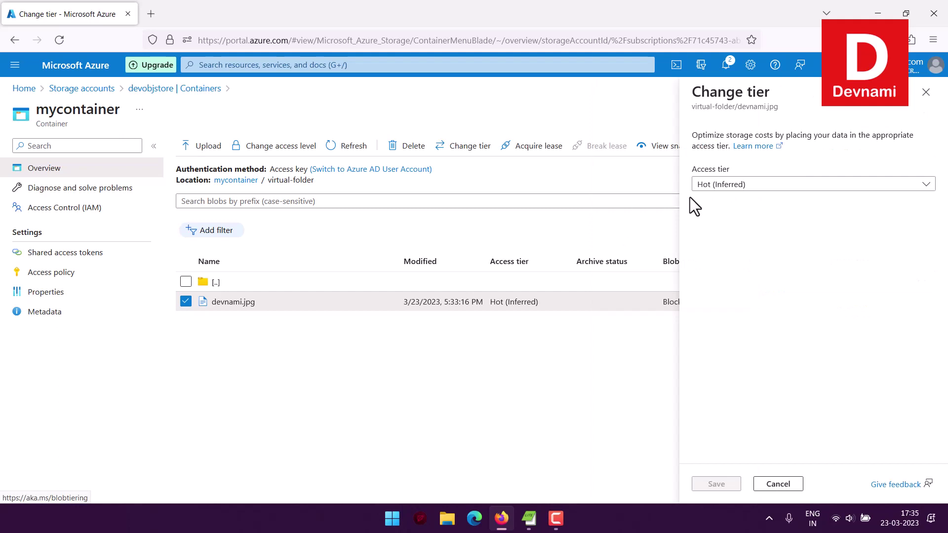
click(714, 185)
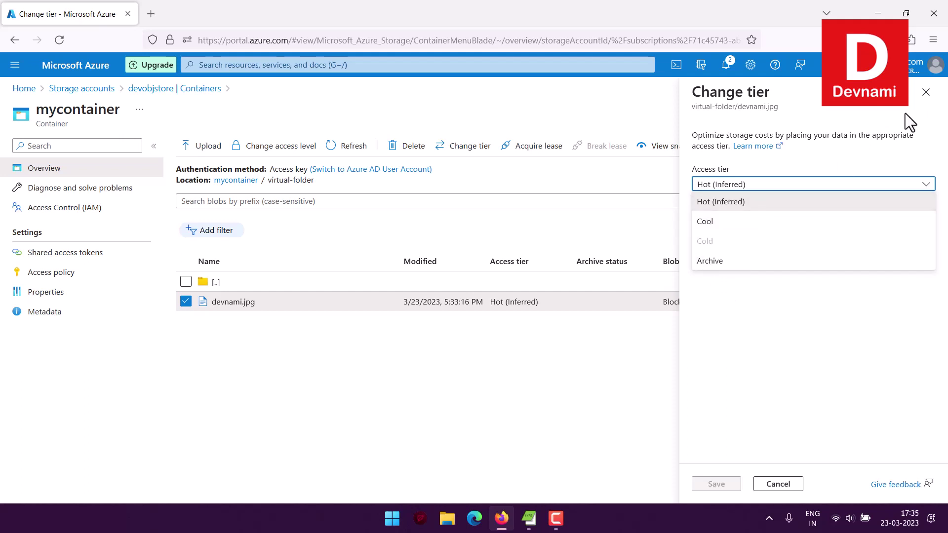
click(925, 92)
click(926, 92)
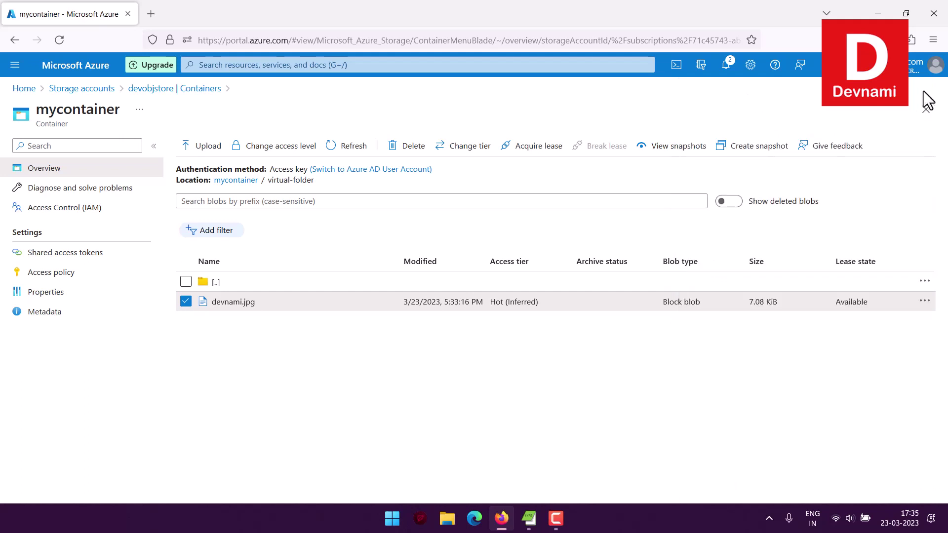
click(185, 303)
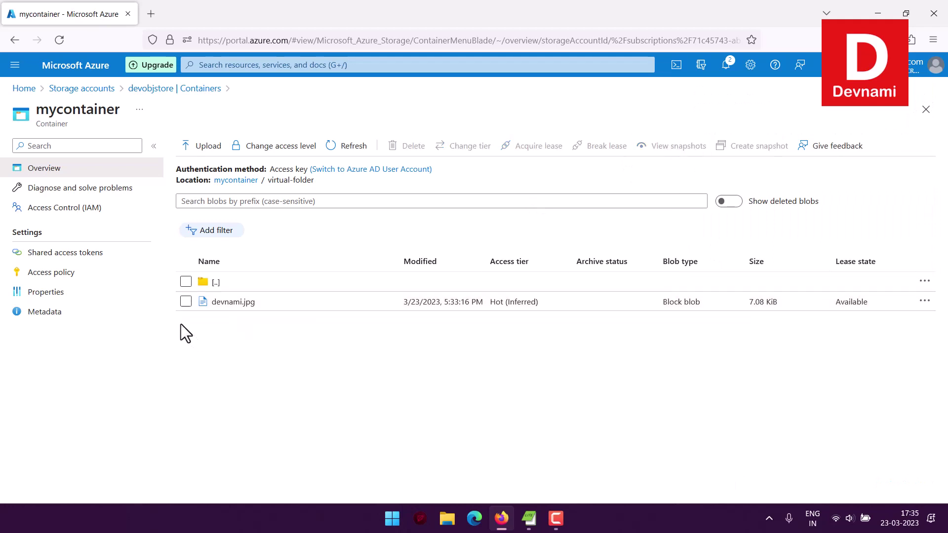
Go up to the mycontainer root, reopen virtual-folder, and delete the devnami.jpg blob from it.
click(241, 282)
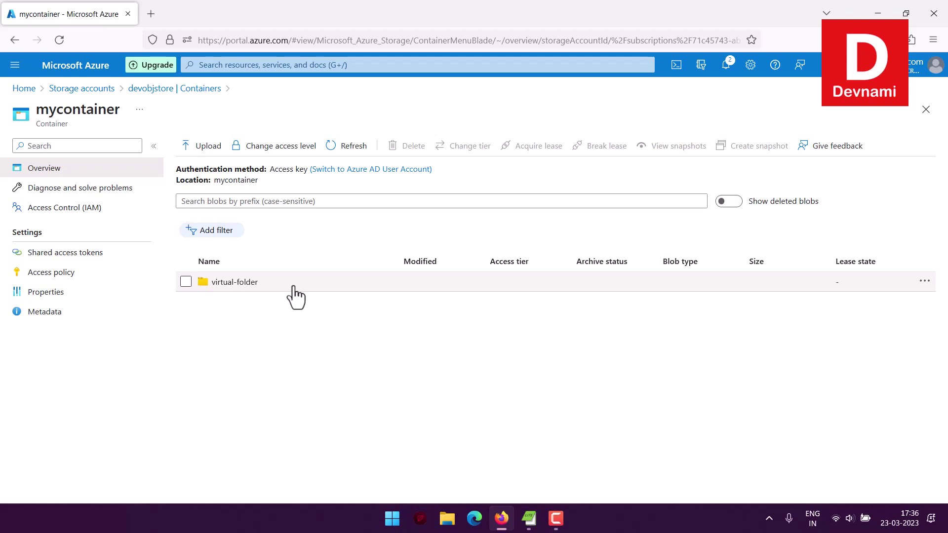
click(284, 286)
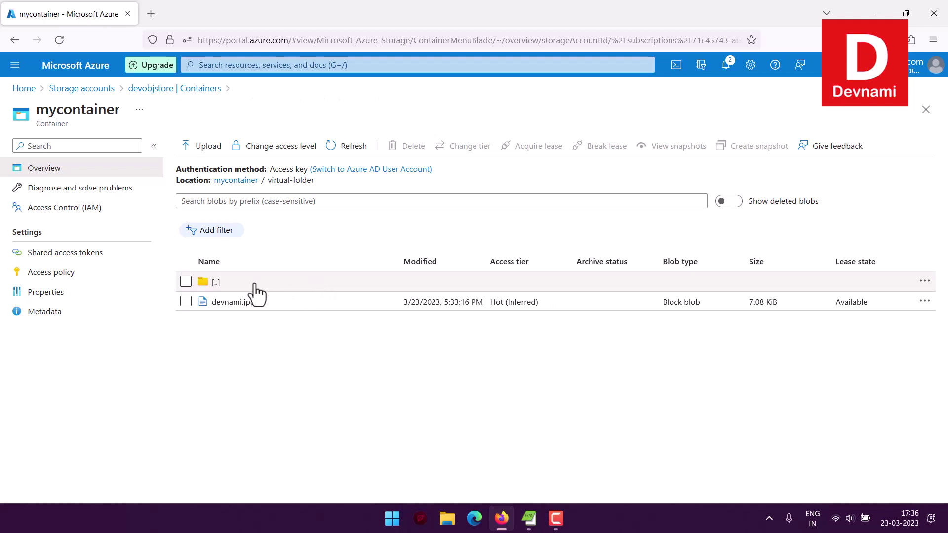
click(186, 301)
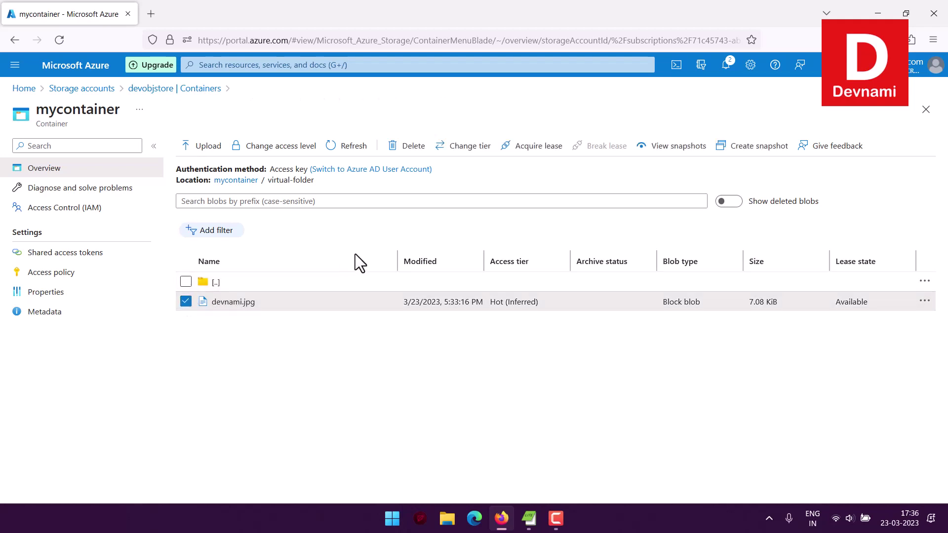
click(924, 302)
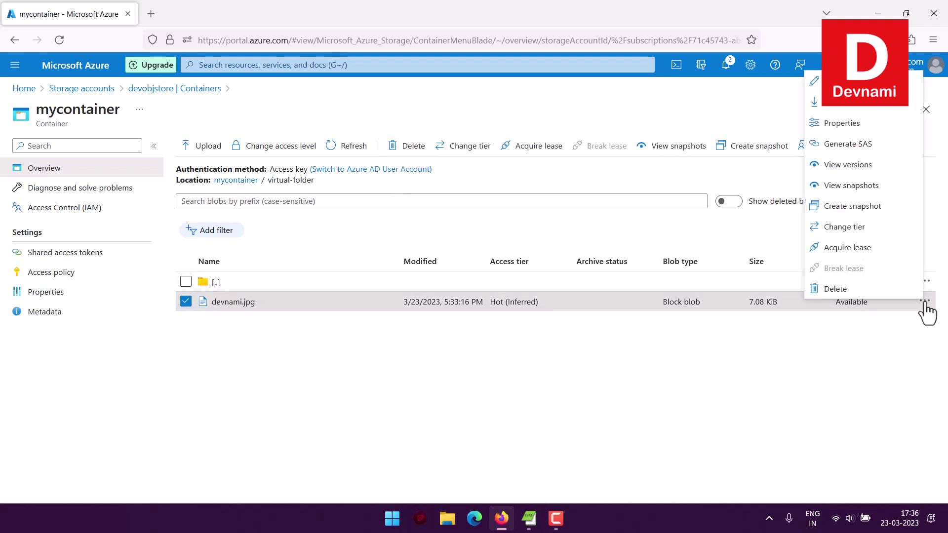
click(839, 290)
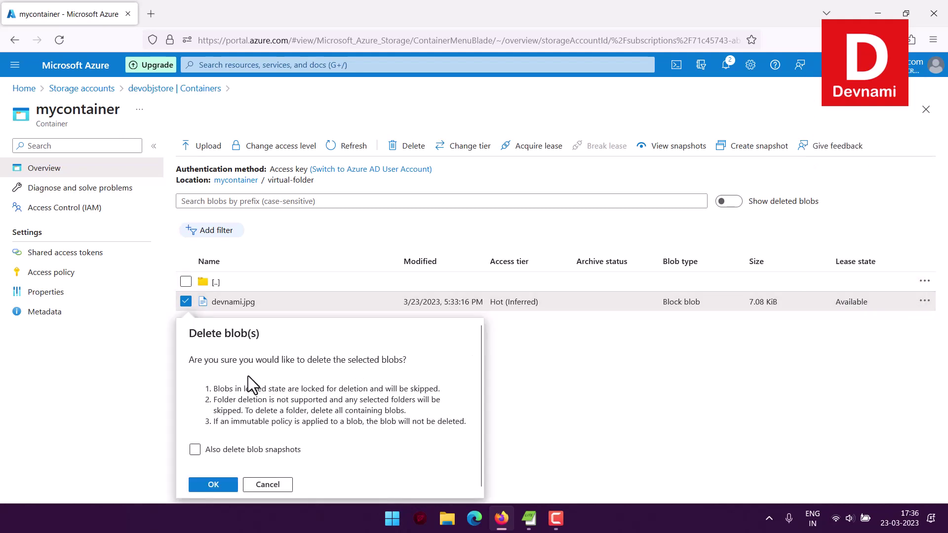
drag(277, 364, 394, 353)
click(396, 353)
click(229, 450)
click(216, 486)
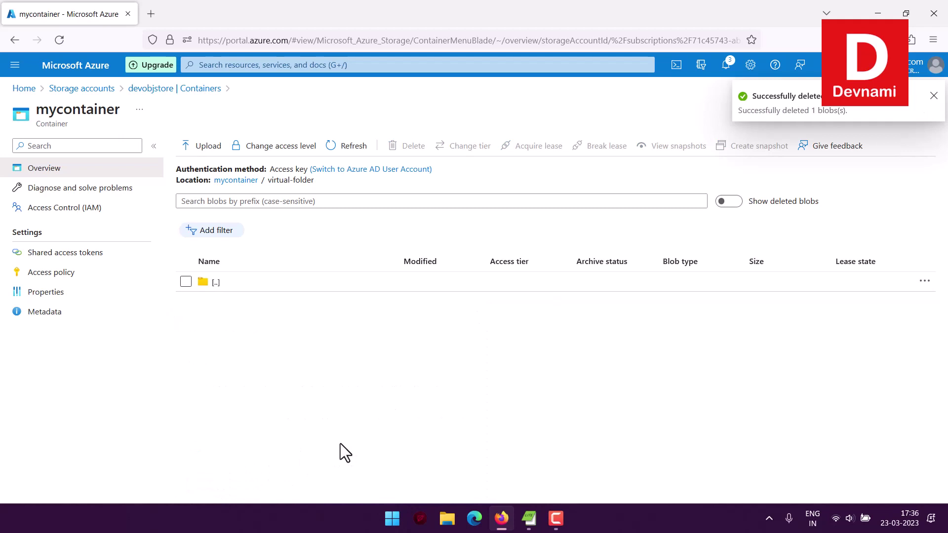
Leave the emptied virtual folder, return to the containers of devobjstore, and delete mycontainer.
click(219, 284)
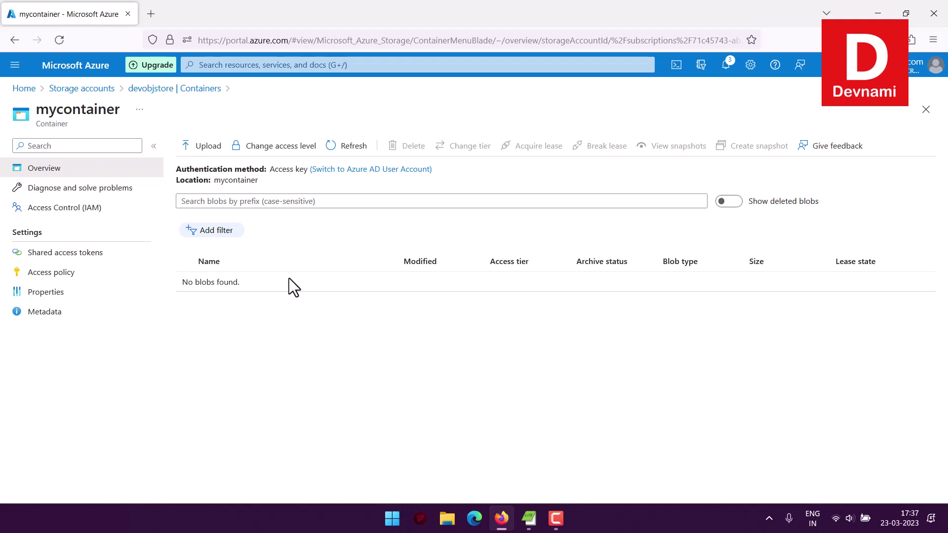
click(151, 95)
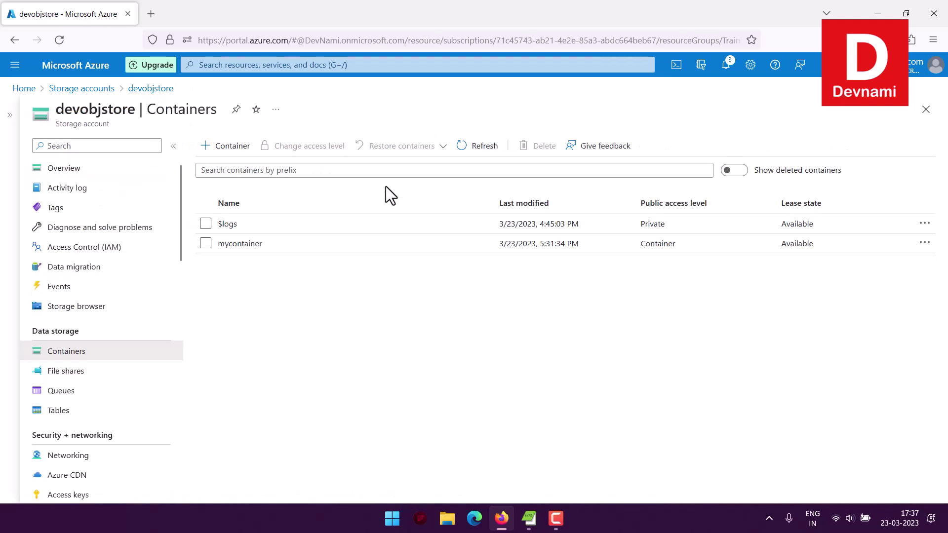
click(206, 245)
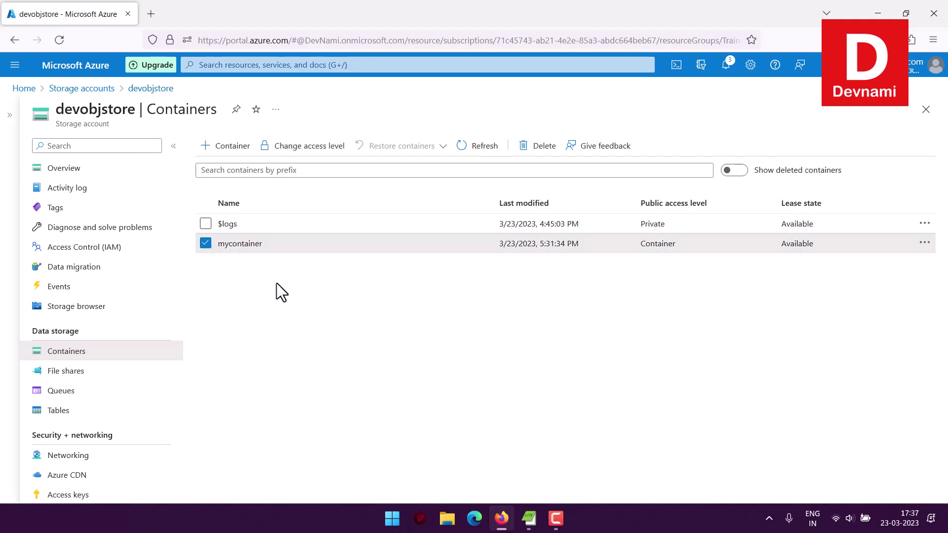
click(540, 157)
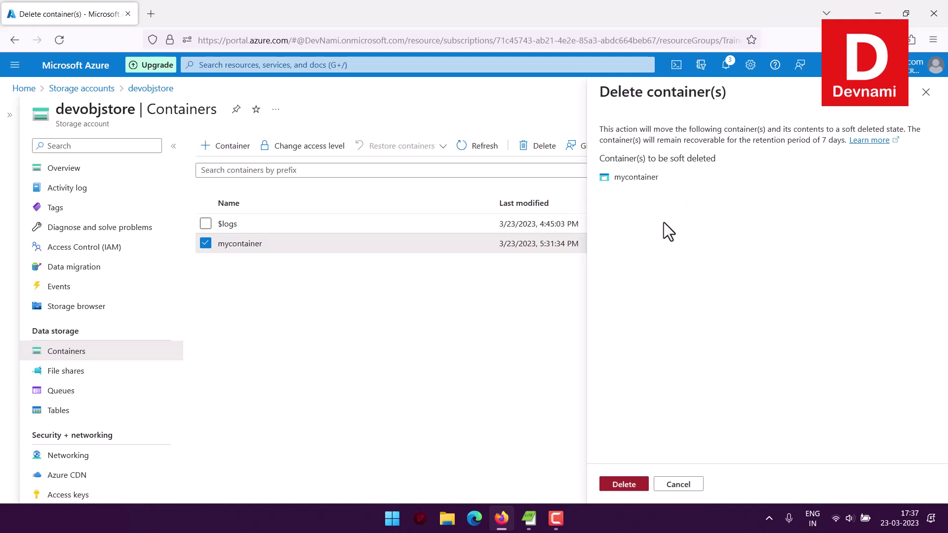
click(625, 485)
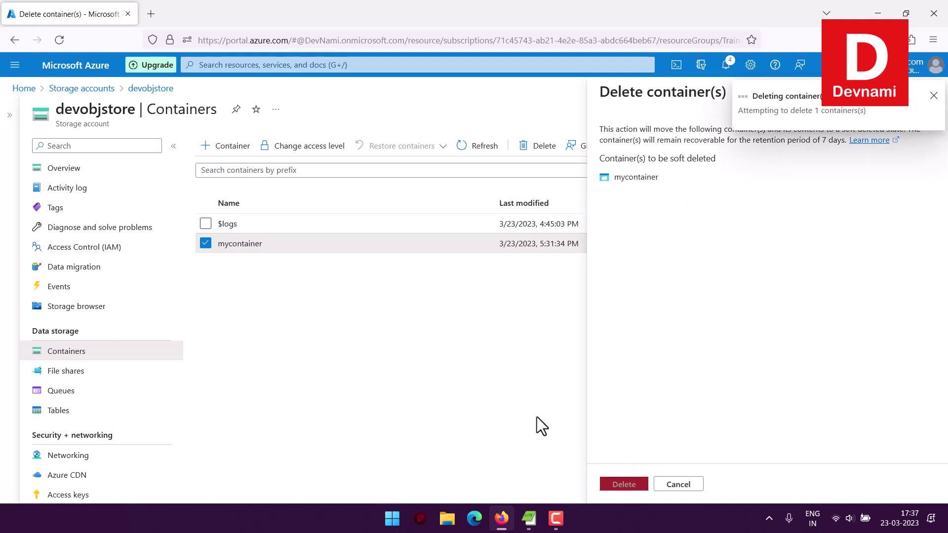